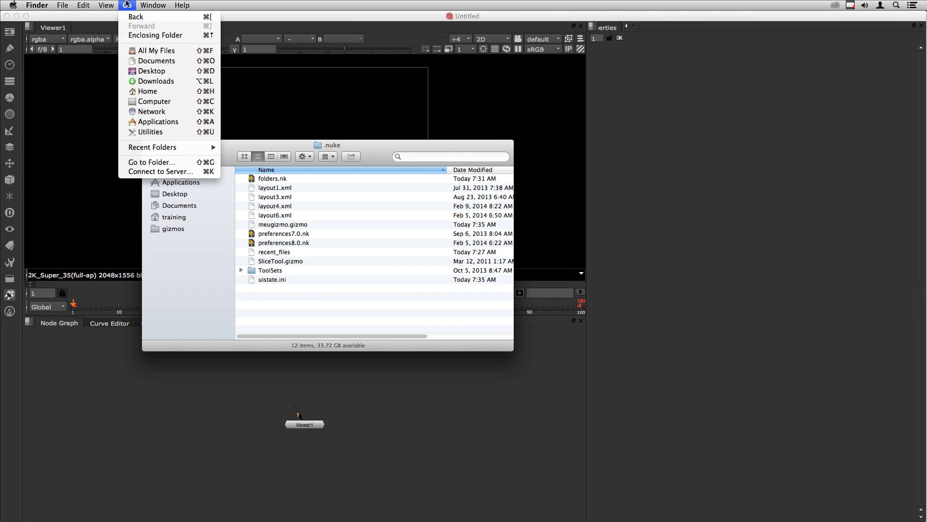
# Step: Go to the hidden ~/.nuke folder in Finder
pyautogui.click(157, 164)
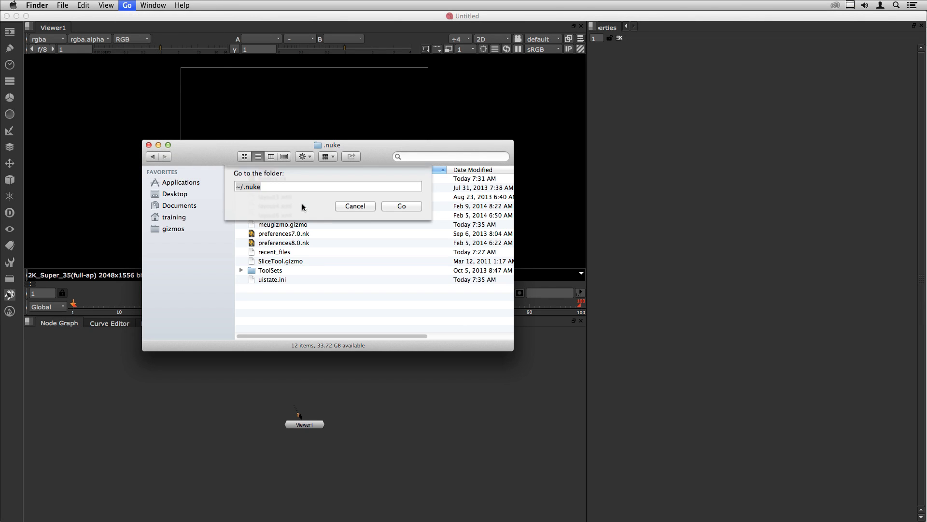
pyautogui.click(240, 194)
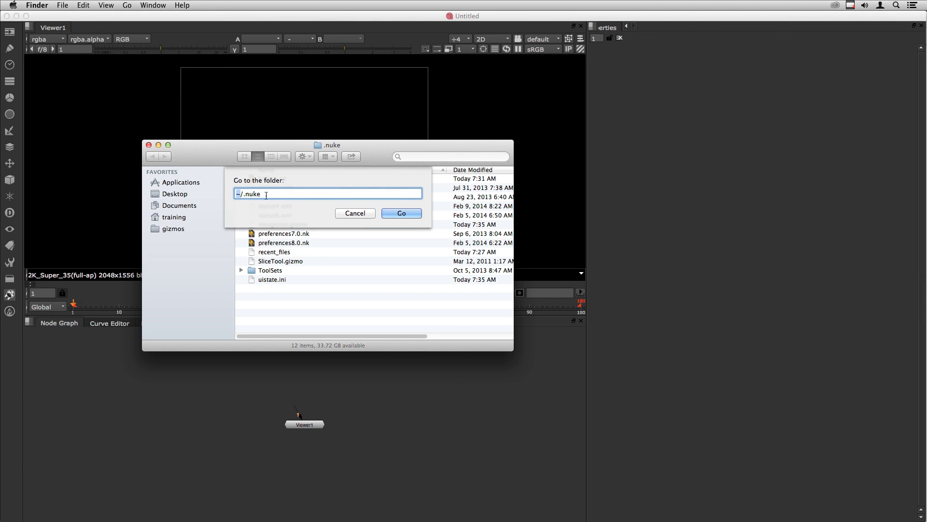
pyautogui.click(391, 215)
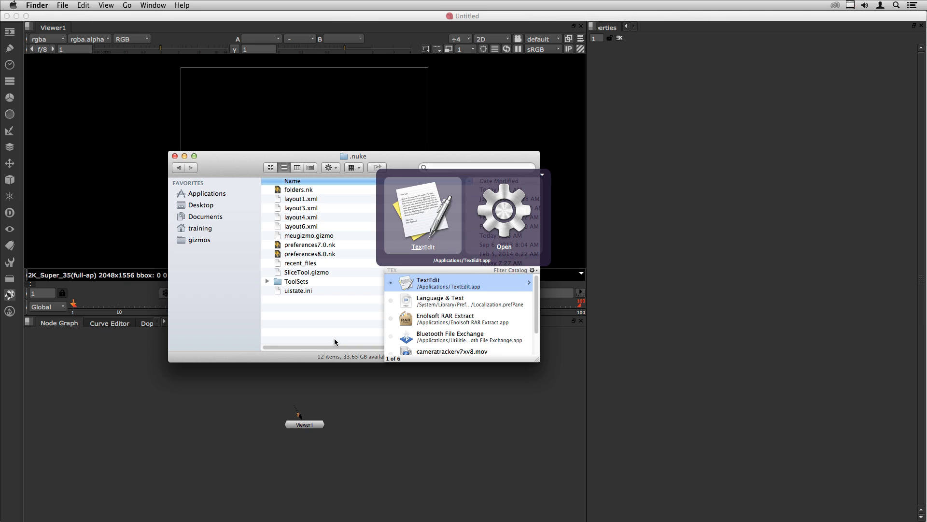
# Step: Open TextEdit and convert the new blank document to plain text
pyautogui.press('Return')
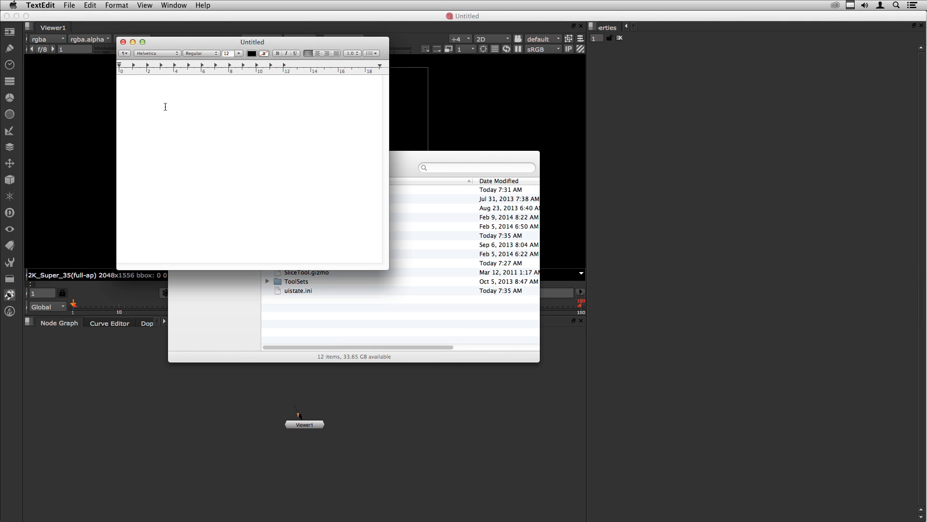
pyautogui.click(120, 5)
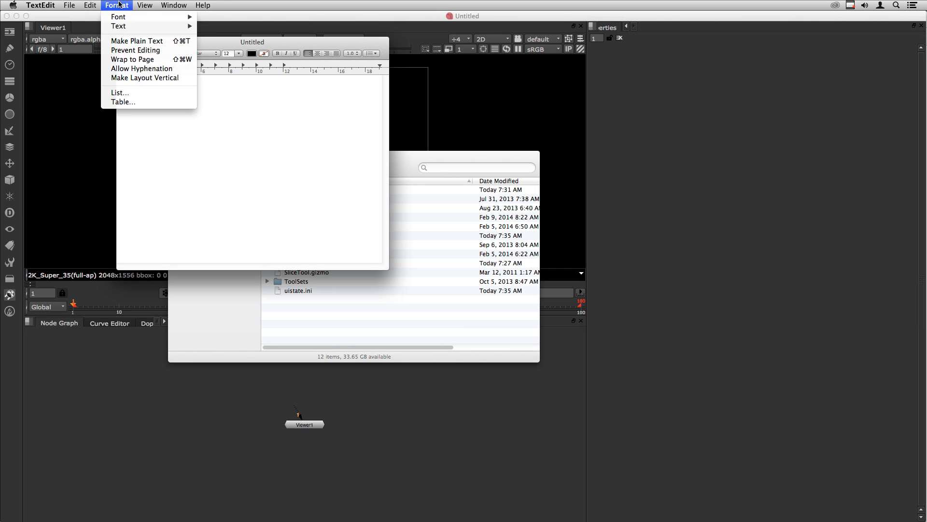
pyautogui.click(158, 45)
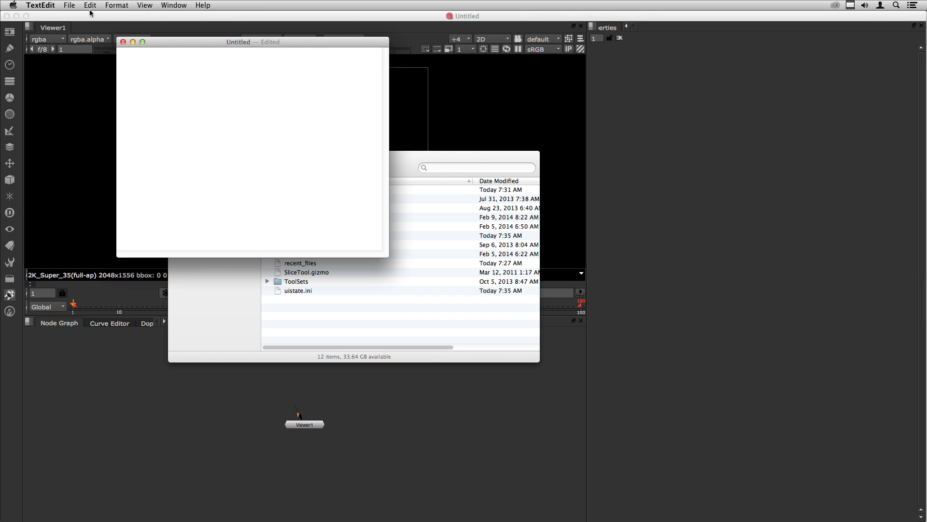
# Step: Save the blank plain-text document as menu.py in the gizmos folder, without the .txt extension
pyautogui.click(71, 6)
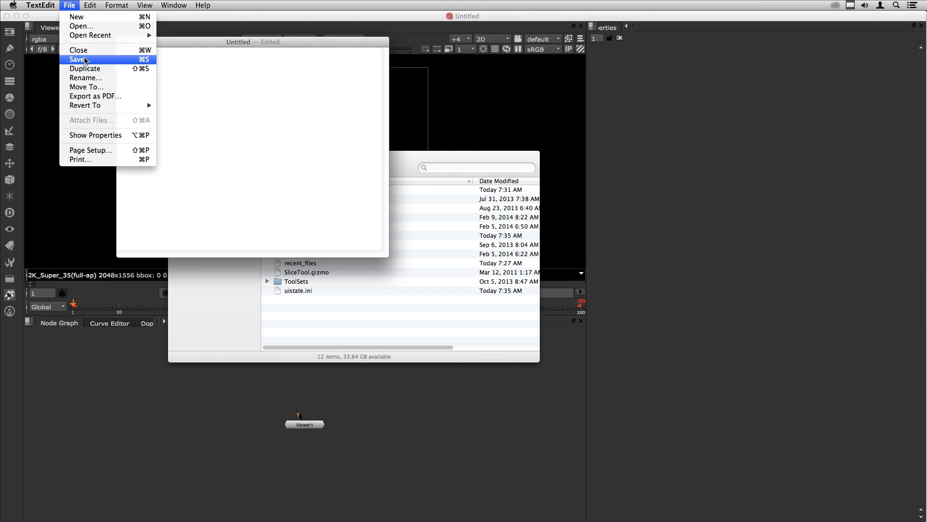
pyautogui.click(85, 60)
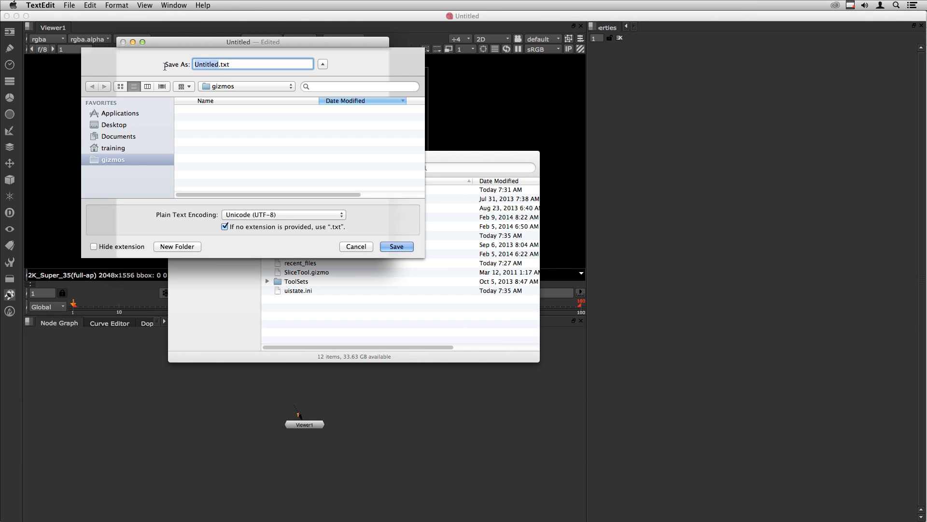
pyautogui.write('menu.py')
pyautogui.press('Delete')
pyautogui.press('Delete')
pyautogui.press('Delete')
pyautogui.press('Delete')
pyautogui.press('Return')
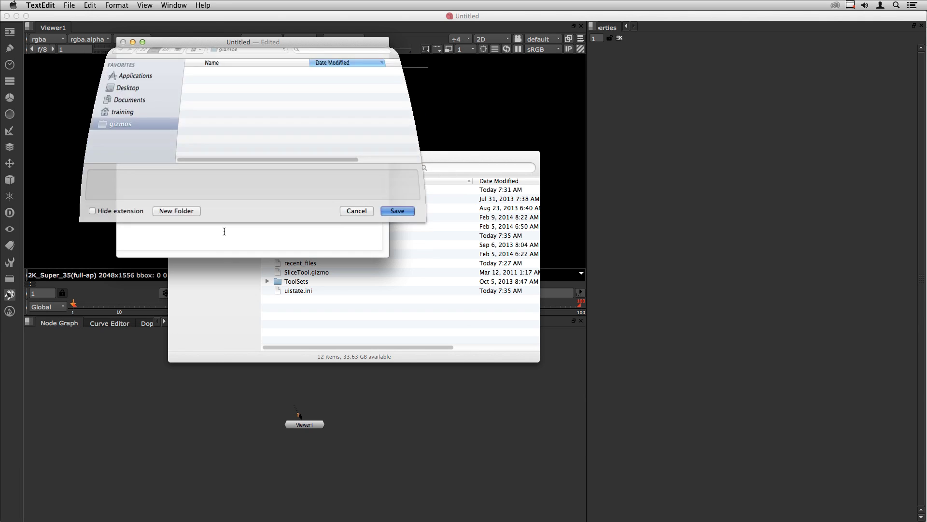
# Step: Switch to Finder and duplicate menu.py in the gizmos folder, naming the copy init.py
pyautogui.click(316, 324)
pyautogui.click(224, 240)
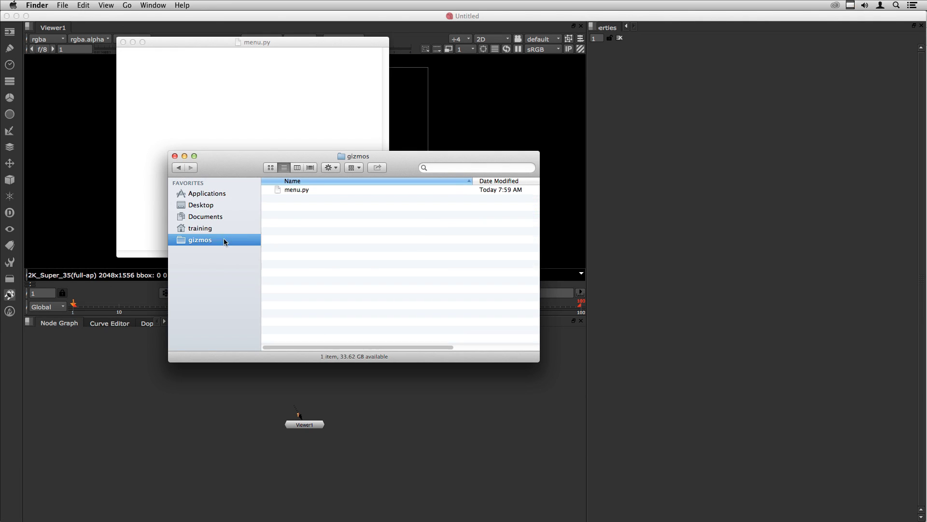
pyautogui.click(304, 192)
pyautogui.press('super+d')
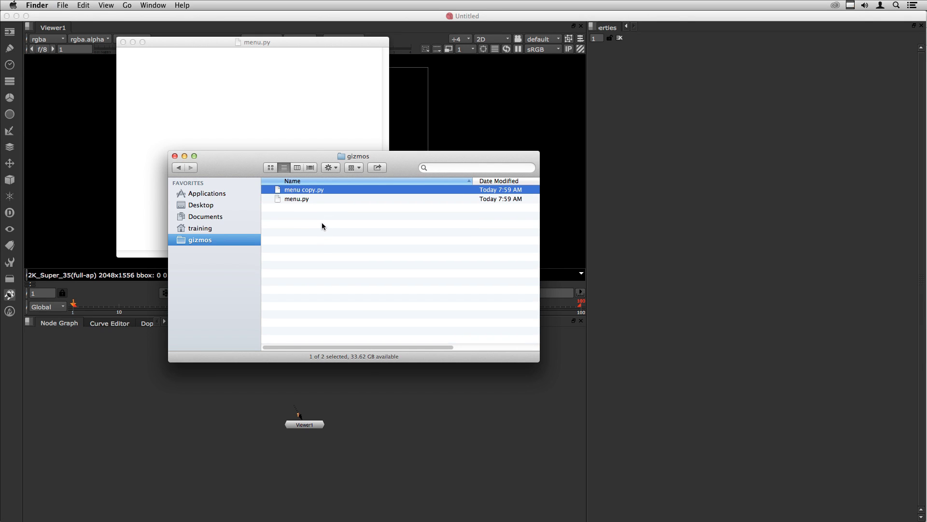
pyautogui.press('Return')
pyautogui.write('init')
pyautogui.press('Return')
# Step: Open init.py beside menu.py to view both scripts, and close the two documents
pyautogui.doubleClick(289, 190)
pyautogui.moveTo(250, 57); pyautogui.dragTo(531, 44)
pyautogui.click(298, 93)
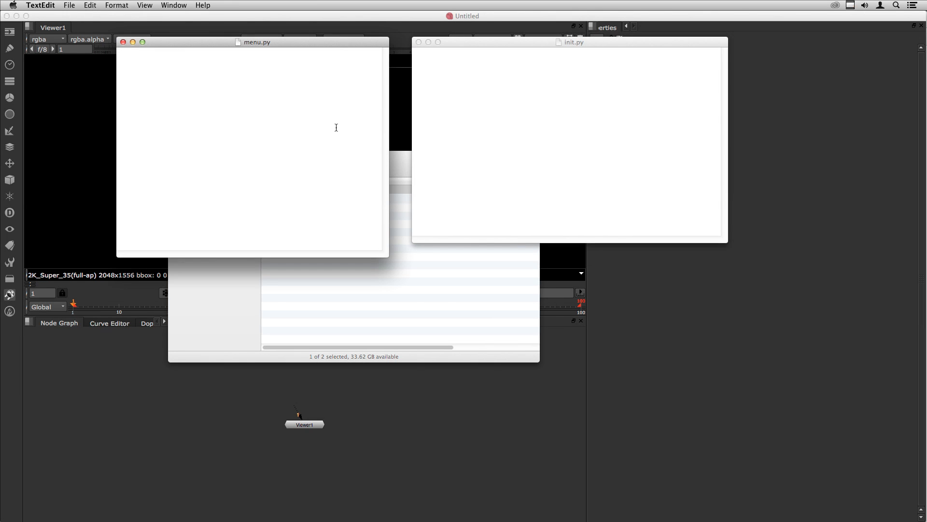
pyautogui.click(493, 197)
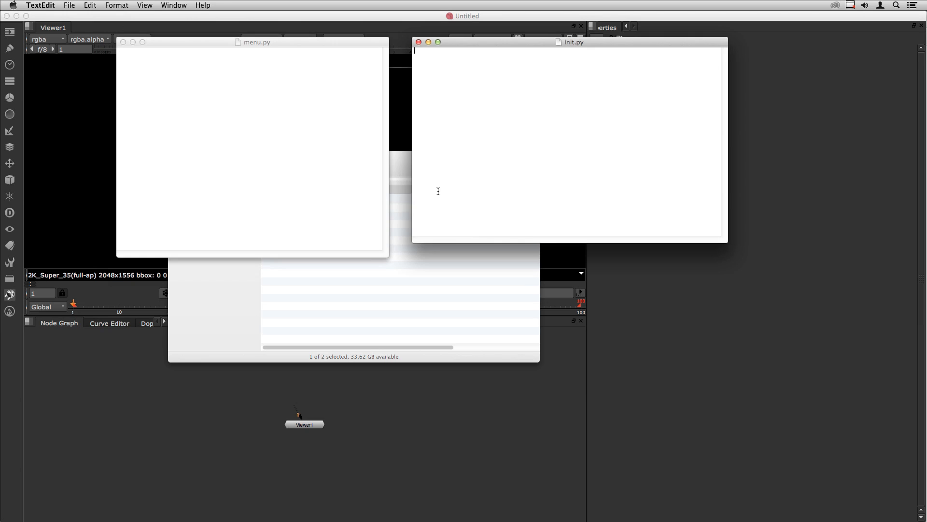
pyautogui.click(300, 165)
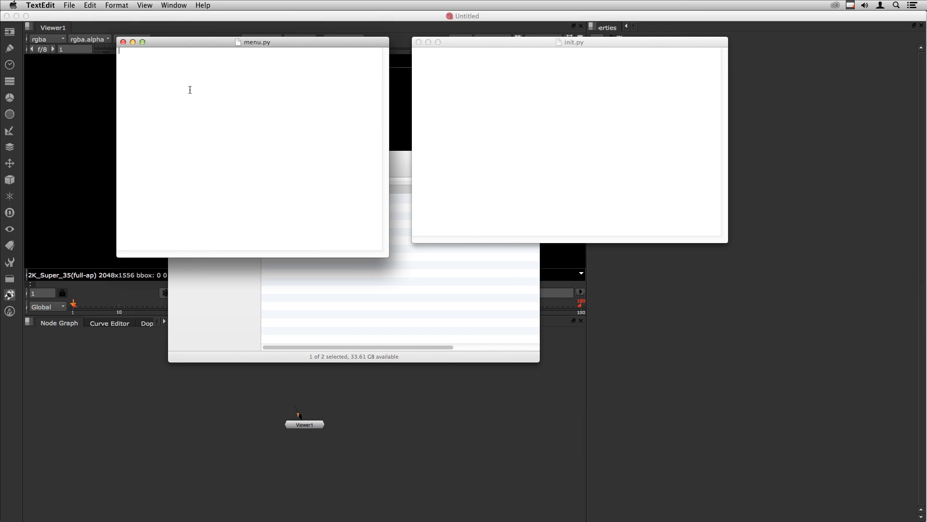
pyautogui.click(511, 127)
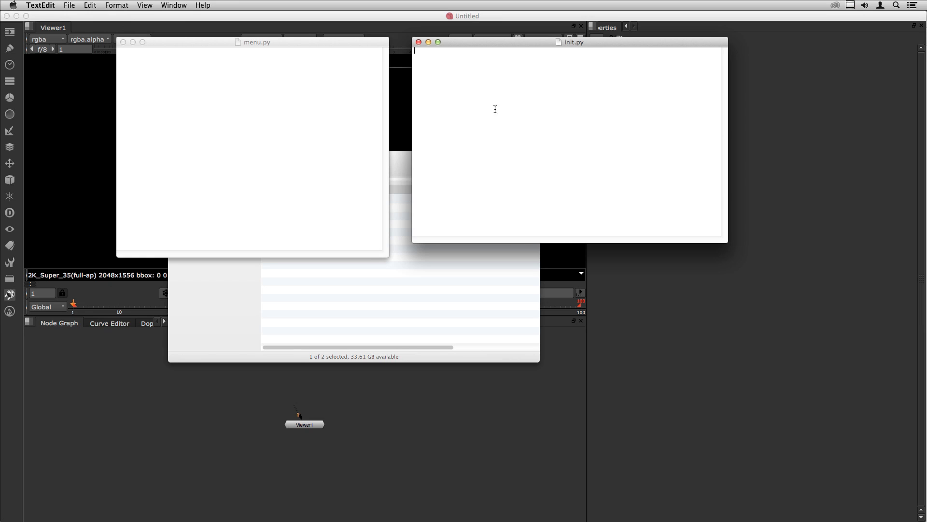
pyautogui.click(243, 127)
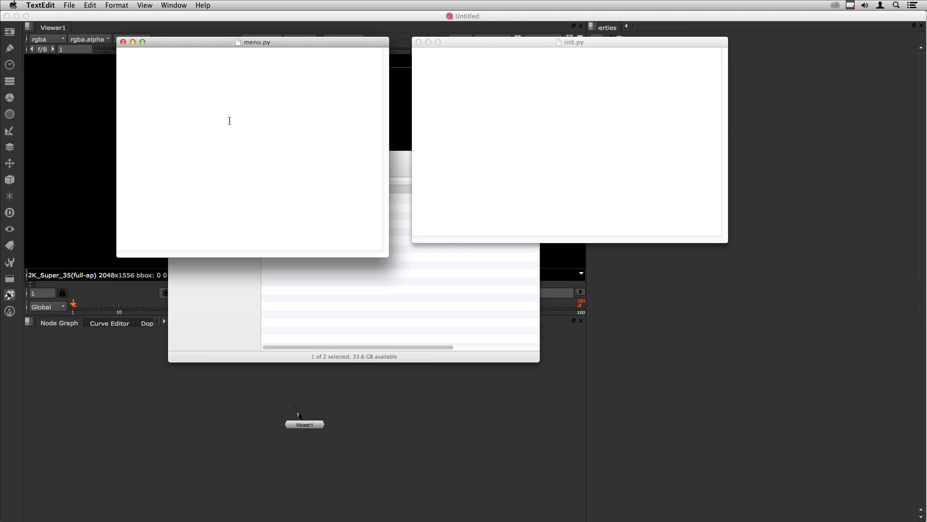
pyautogui.click(483, 176)
pyautogui.press('super+w')
pyautogui.press('super+w')
# Step: Copy init.py and menu.py from the gizmos folder into the ~/.nuke folder
pyautogui.click(304, 225)
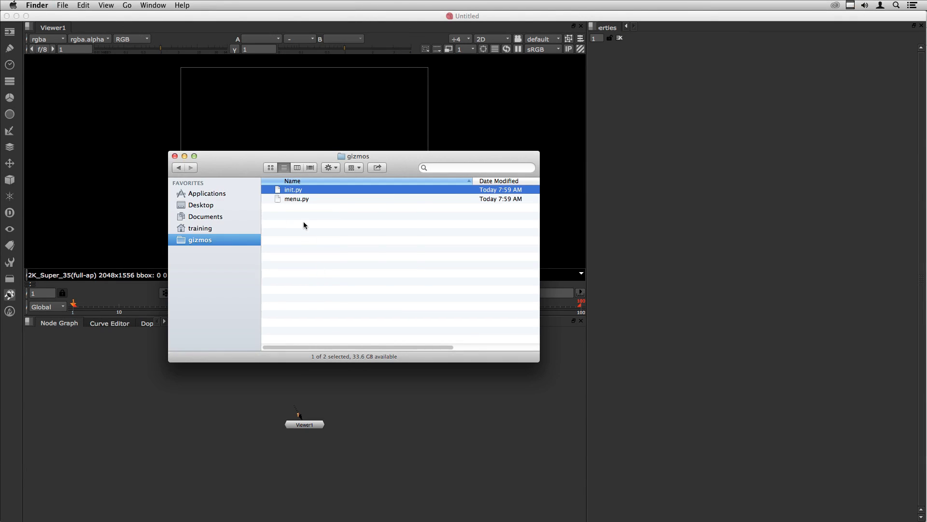
pyautogui.keyDown('shift'); pyautogui.click(298, 198); pyautogui.keyUp('shift')
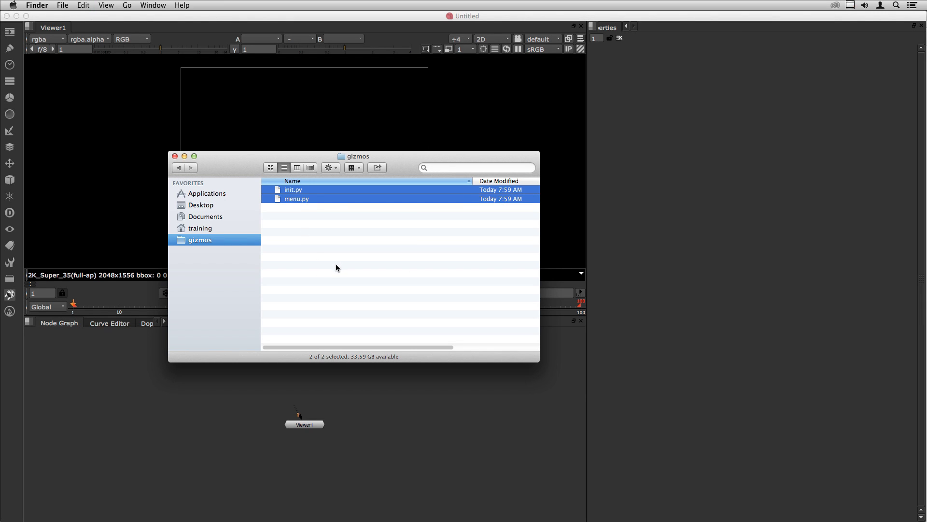
pyautogui.press('shift+super+g')
pyautogui.press('Return')
pyautogui.press('super+v')
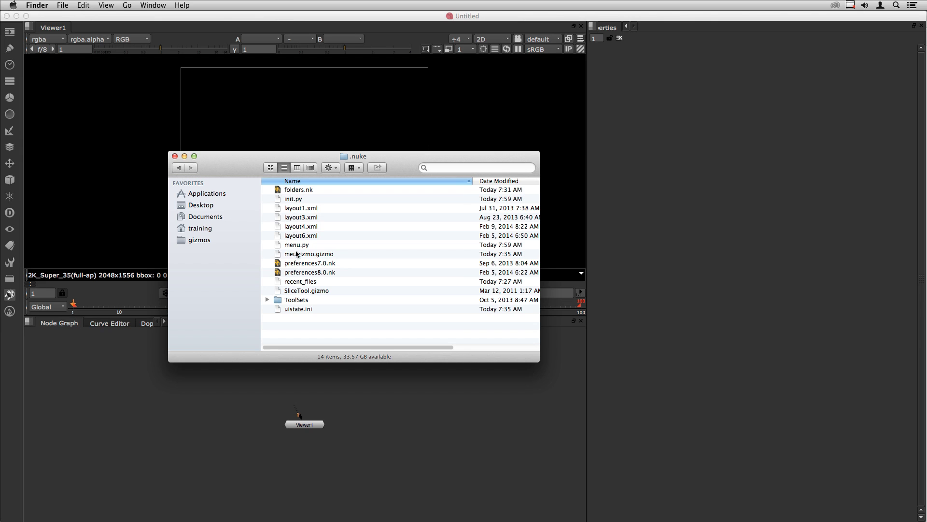
# Step: Open init.py from the .nuke folder, add the line print "este e o init.py" and save the file
pyautogui.doubleClick(292, 200)
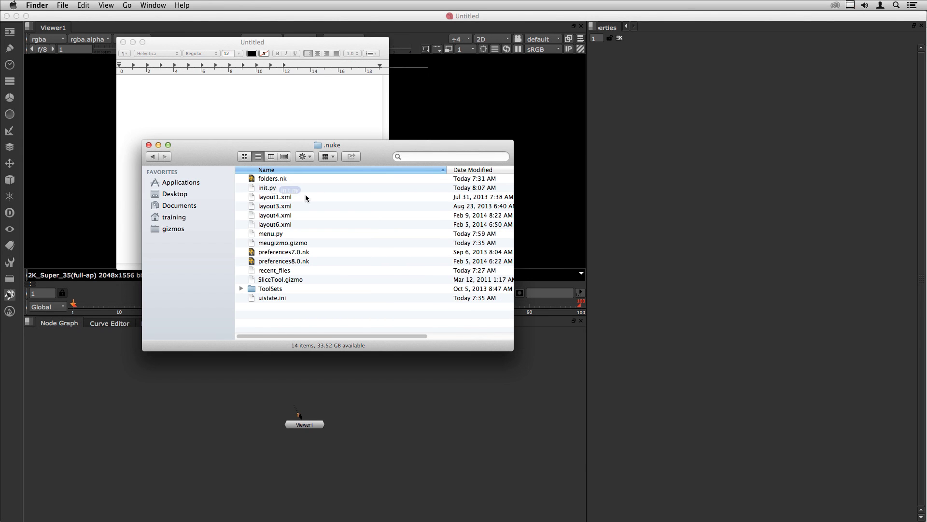
pyautogui.doubleClick(285, 187)
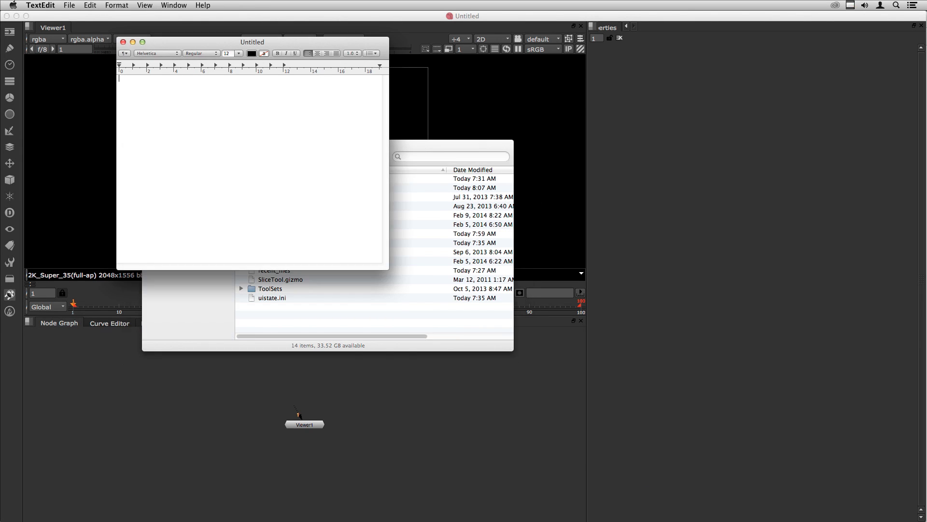
pyautogui.click(124, 43)
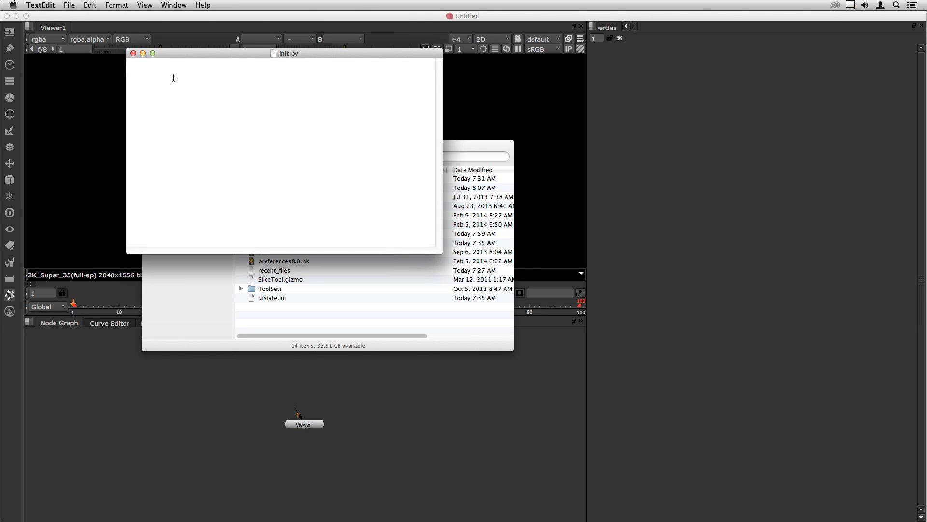
pyautogui.write('print "este e o ini.pu')
pyautogui.press('Left')
pyautogui.write('t')
pyautogui.press('BackSpace')
pyautogui.write('y"')
pyautogui.press('super+s')
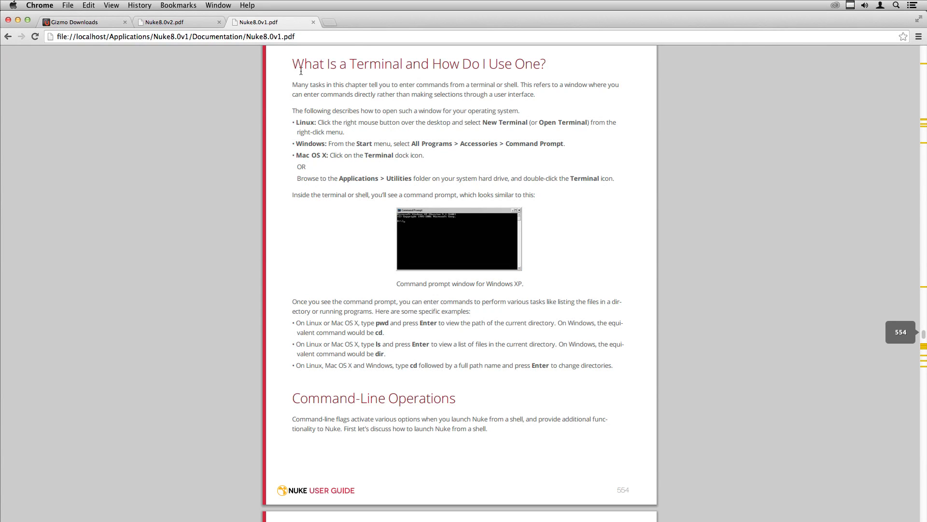
# Step: Read the Nuke user guide in Chrome on opening a terminal and launching Nuke from the command line on Mac OS X
pyautogui.moveTo(292, 64); pyautogui.dragTo(414, 64)
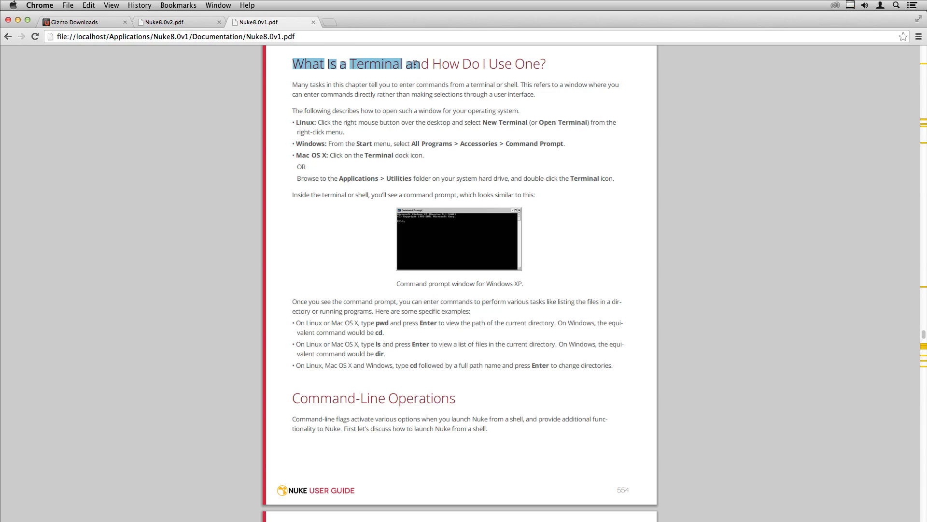
pyautogui.click(383, 65)
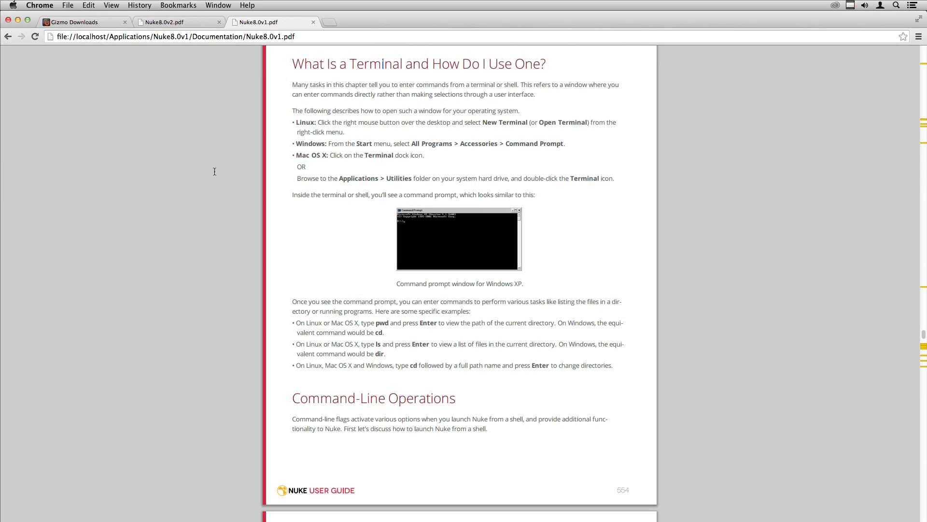
pyautogui.moveTo(411, 144); pyautogui.dragTo(565, 145)
pyautogui.click(517, 159)
pyautogui.scroll(-8, 351, 360)
pyautogui.scroll(-2, 351, 360)
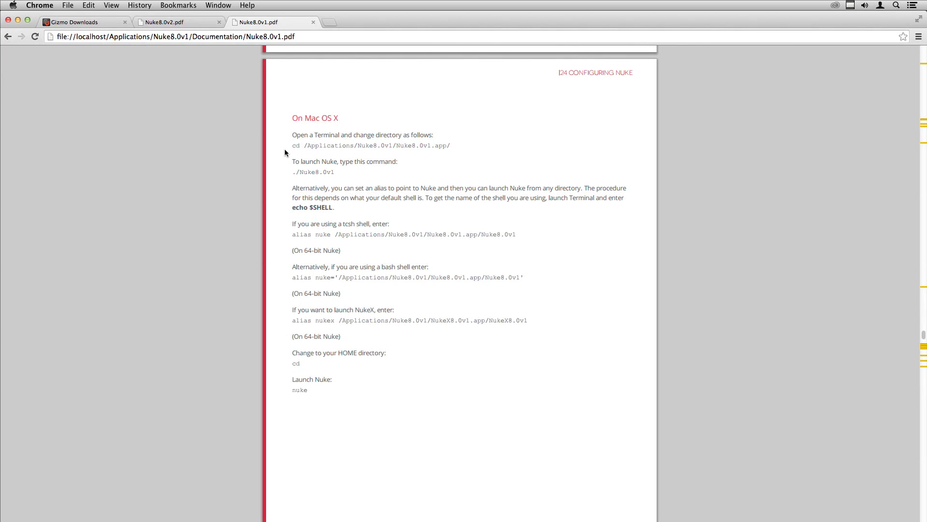
# Step: Open Terminal and move its window clear of the guide's Mac OS X launch commands
pyautogui.hotkey('ctrl', 'space')
pyautogui.write('tex')
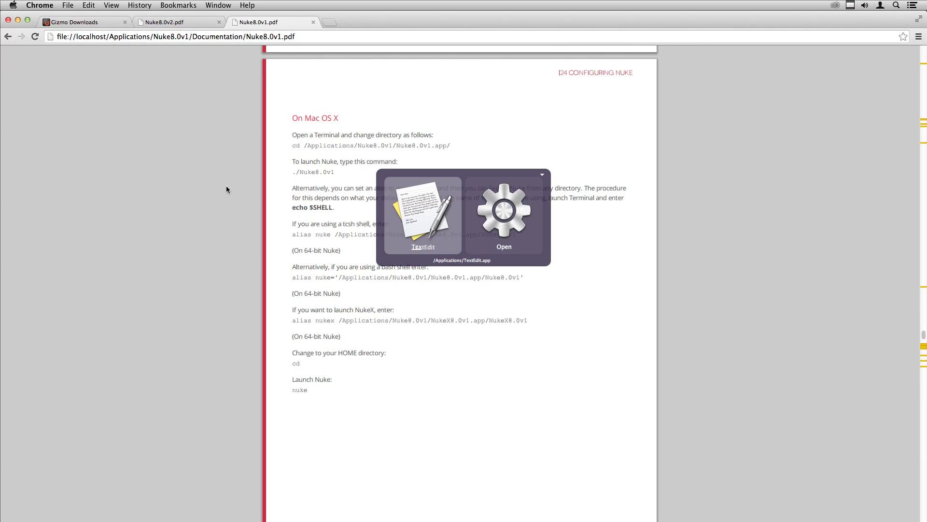
pyautogui.write('term')
pyautogui.press('Return')
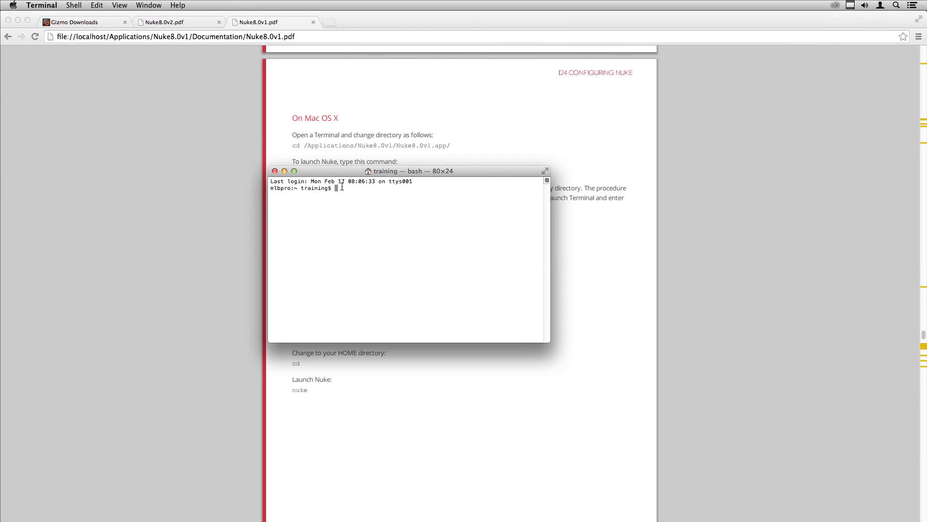
pyautogui.moveTo(353, 174); pyautogui.dragTo(247, 233)
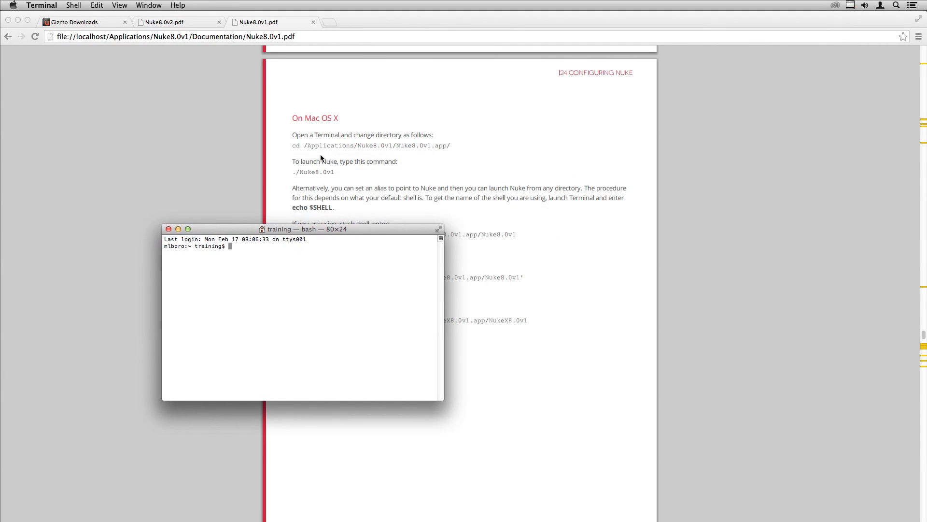
# Step: Start a cd command in Terminal and insert the path of NukeX8.0v2 from the Nuke8.0v2 folder in Applications
pyautogui.write('cd')
pyautogui.press('super+Tab')
pyautogui.press('super+Tab')
pyautogui.press('super+Tab')
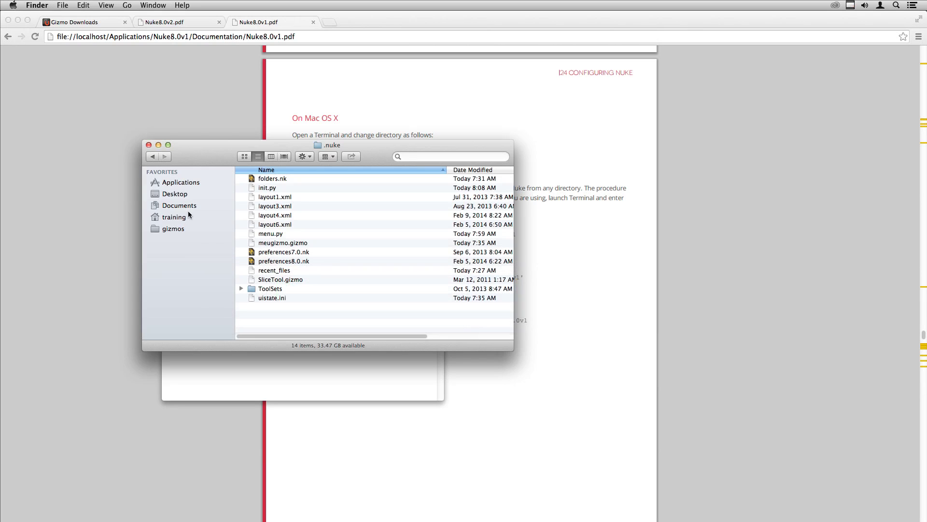
pyautogui.click(179, 182)
pyautogui.moveTo(196, 156); pyautogui.dragTo(501, 162)
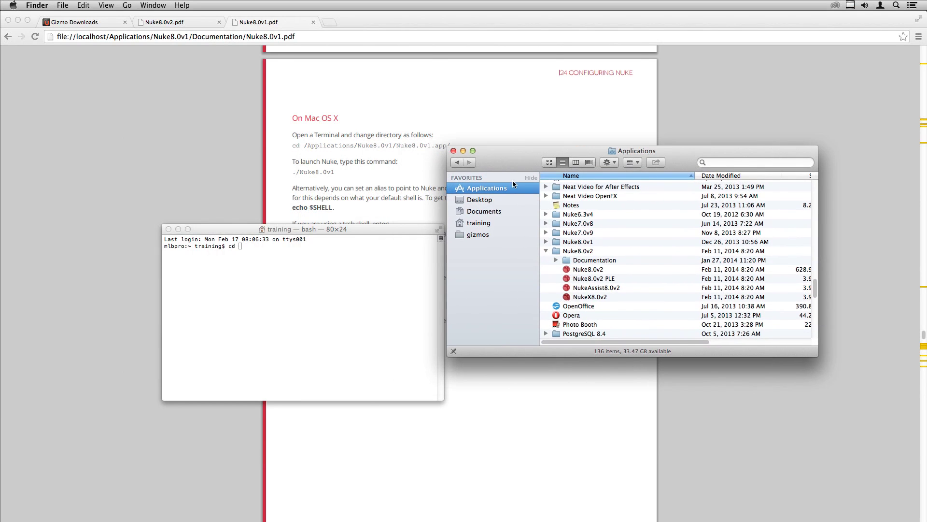
pyautogui.moveTo(586, 297); pyautogui.dragTo(282, 282)
pyautogui.click(279, 283)
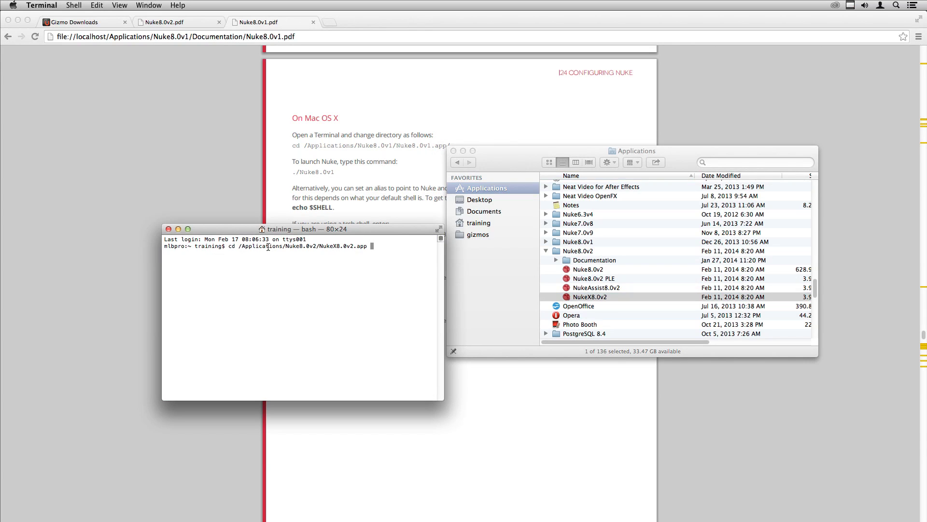
# Step: Change to /Applications/Nuke8.0v2/NukeX8.0v2.app/ in Terminal and launch NukeX with ./NukeX8.0v2
pyautogui.moveTo(491, 150); pyautogui.dragTo(578, 189)
pyautogui.click(365, 276)
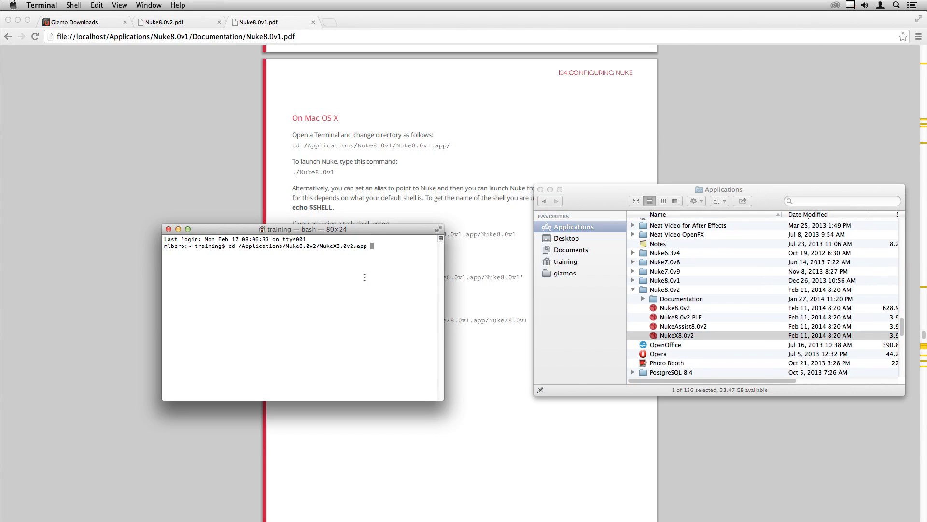
pyautogui.press('BackSpace')
pyautogui.write('/')
pyautogui.press('Return')
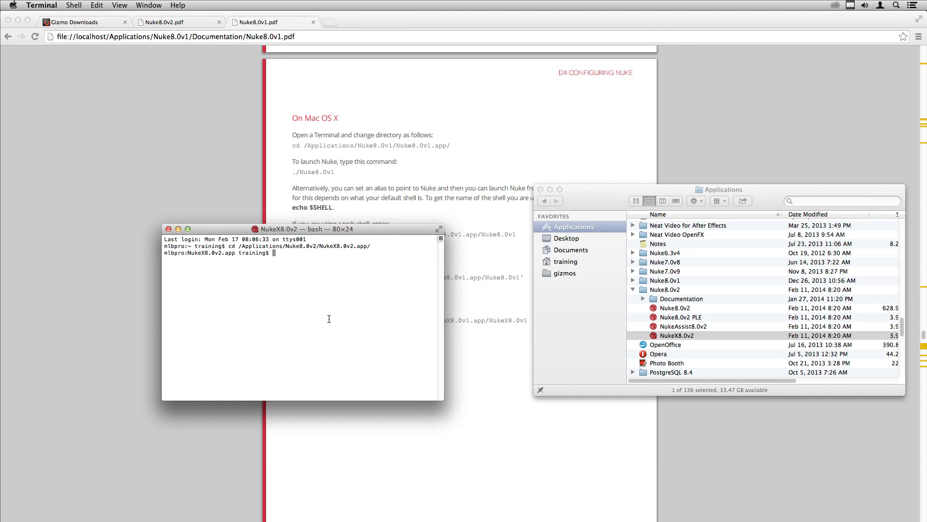
pyautogui.write('./NukeX8.0v2')
pyautogui.press('Return')
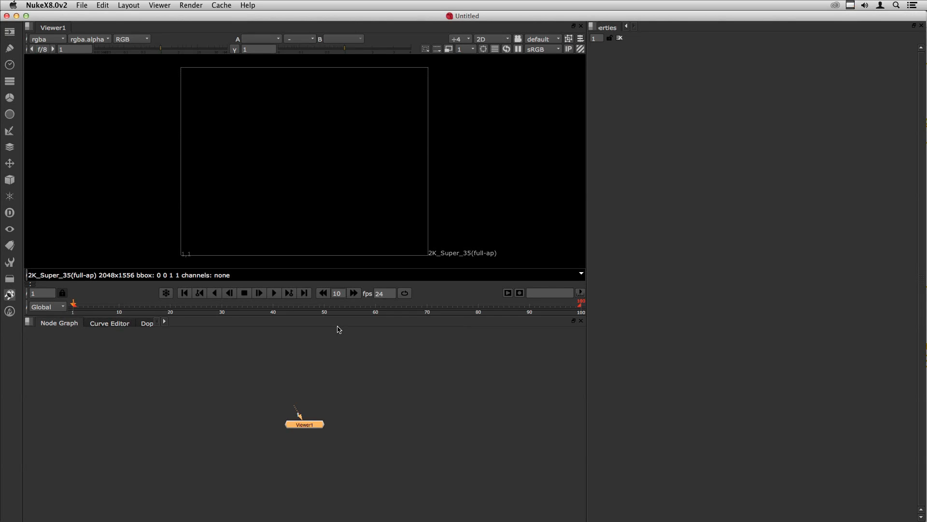
# Step: Switch to Terminal, enlarge its window, and examine NukeX's startup output, including the init.py print line and the warnings after it
pyautogui.press('super+Tab')
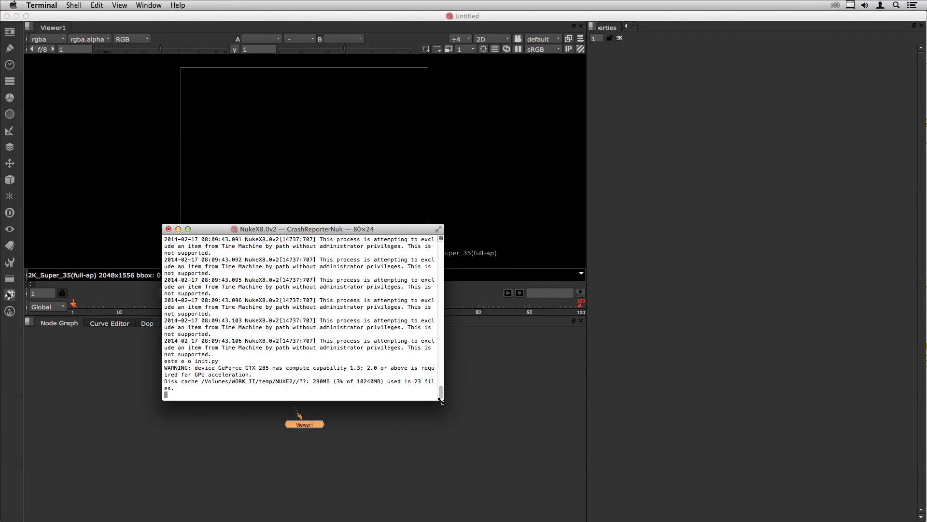
pyautogui.moveTo(442, 398); pyautogui.dragTo(661, 472)
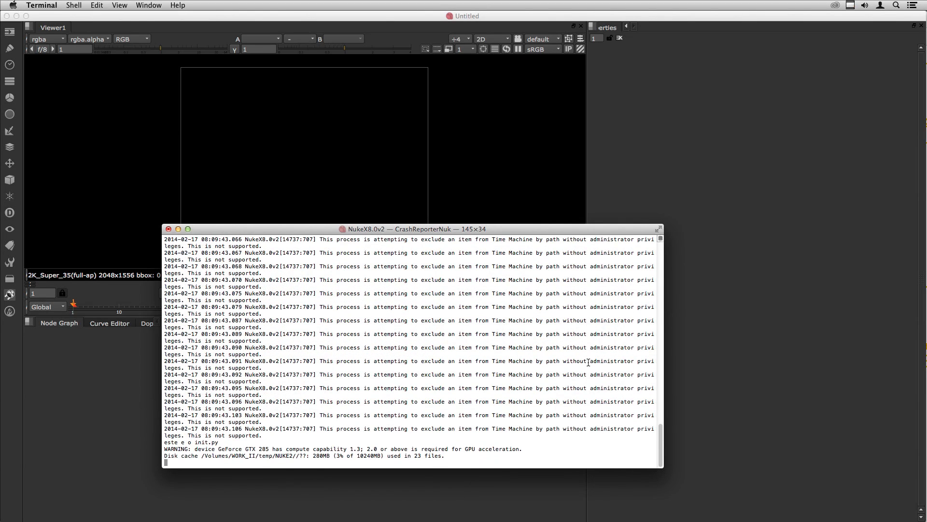
pyautogui.scroll(15, 654, 441)
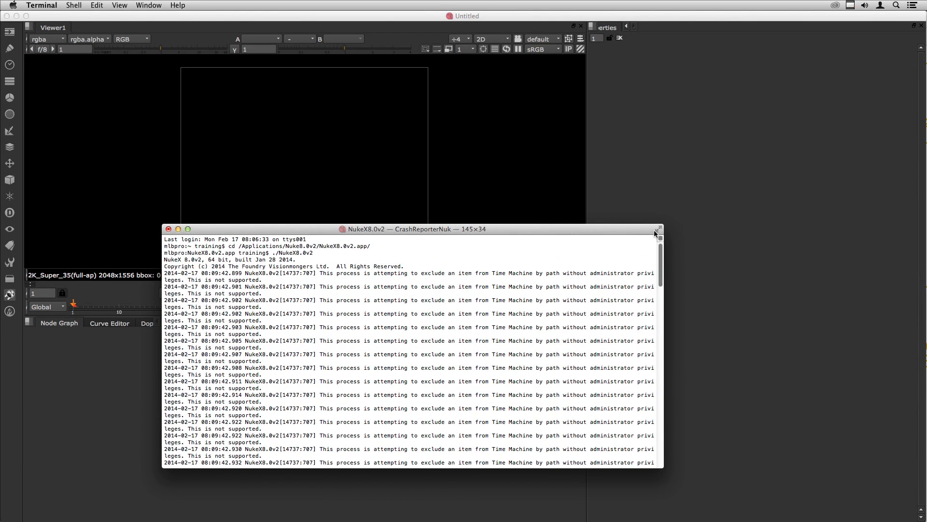
pyautogui.scroll(-15, 654, 265)
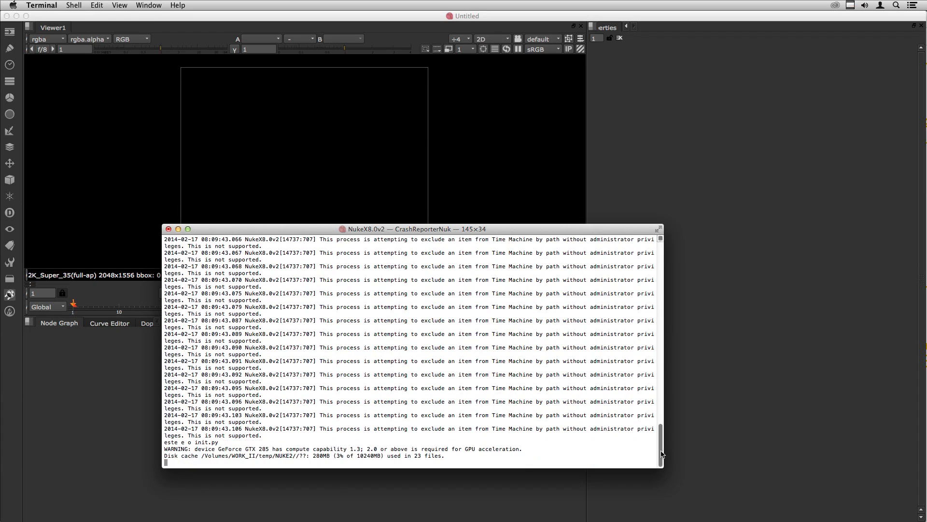
pyautogui.moveTo(219, 442); pyautogui.dragTo(163, 443)
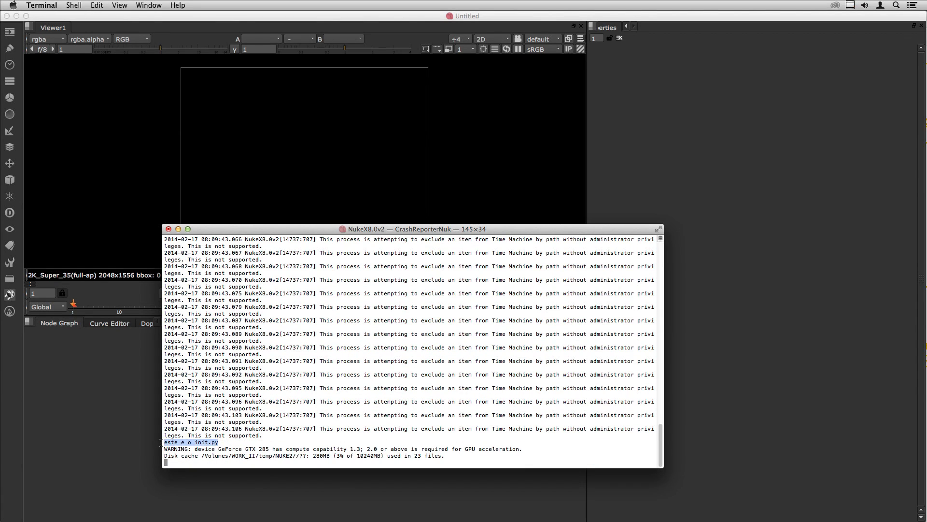
pyautogui.click(227, 463)
pyautogui.moveTo(167, 451); pyautogui.dragTo(486, 457)
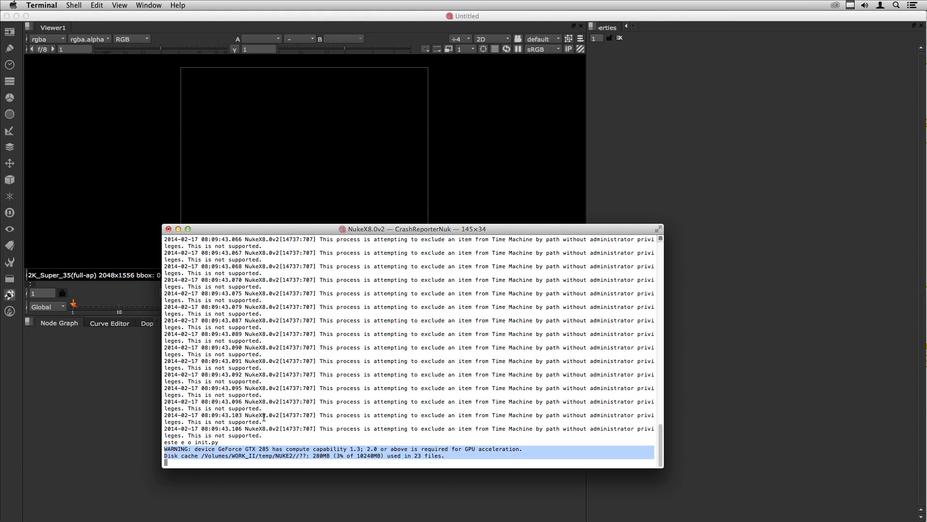
pyautogui.moveTo(659, 448)
pyautogui.mouseDown()
pyautogui.moveTo(666, 341)
pyautogui.moveTo(660, 464)
pyautogui.mouseUp()
pyautogui.click(279, 454)
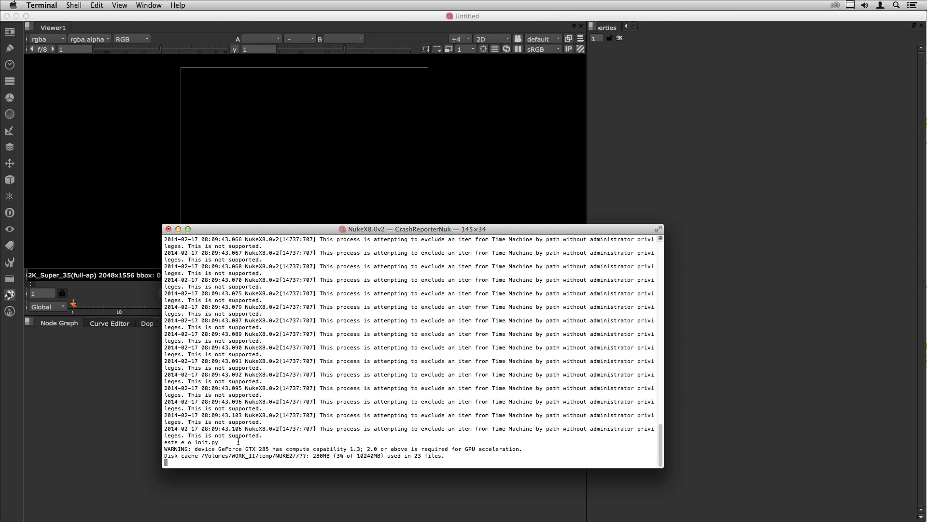
pyautogui.press('super+Tab')
pyautogui.press('super+Tab')
pyautogui.press('super+Tab')
pyautogui.press('super+Tab')
pyautogui.press('super+Tab')
pyautogui.press('super+Tab')
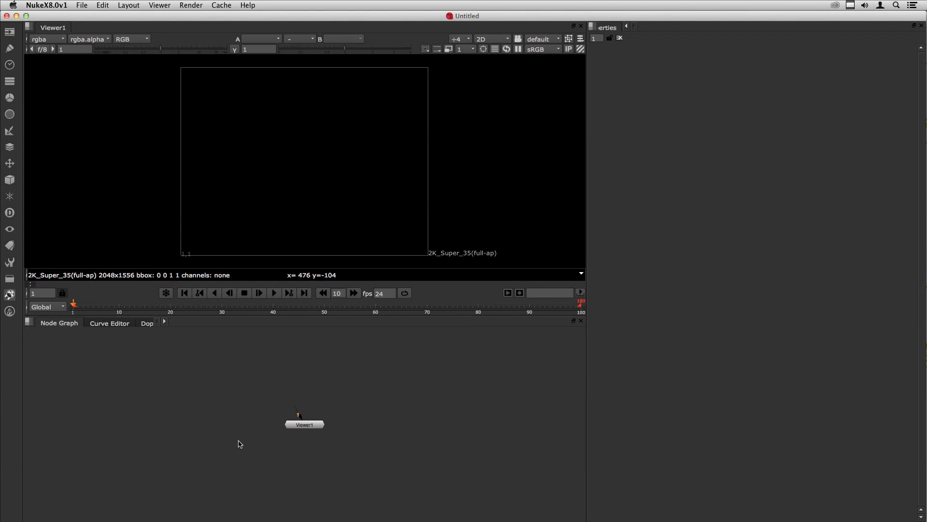
pyautogui.press('super+Tab')
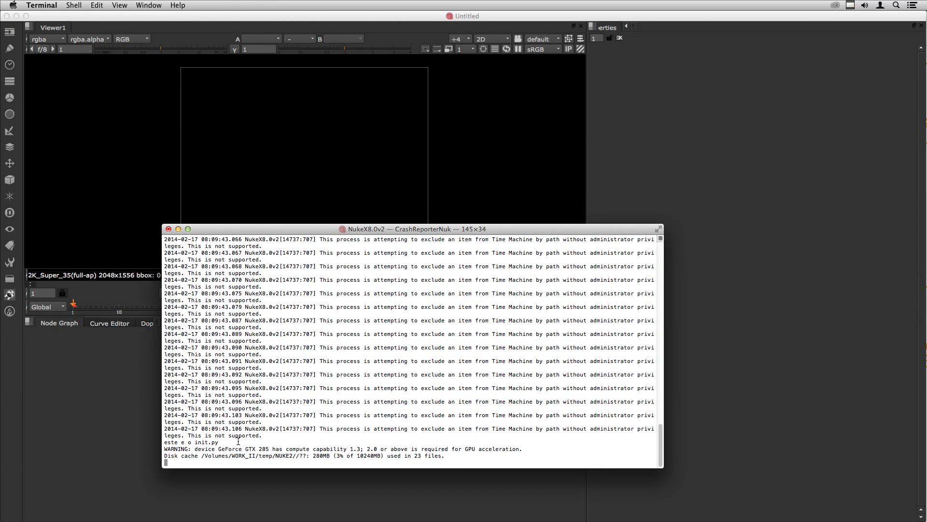
# Step: Quit NukeX and relaunch it from Terminal with the previous ./NukeX8.0v2 command
pyautogui.press('super+Tab')
pyautogui.press('super+Tab')
pyautogui.click(105, 386)
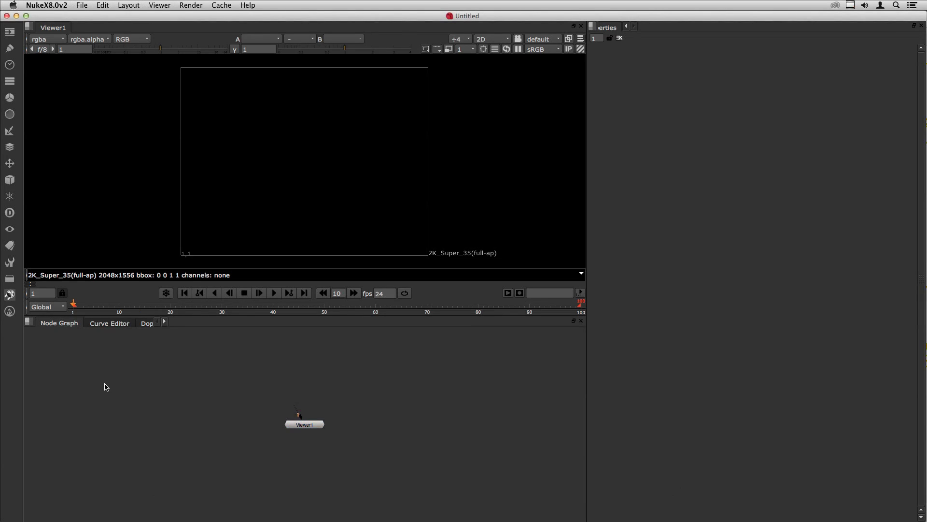
pyautogui.press('super+q')
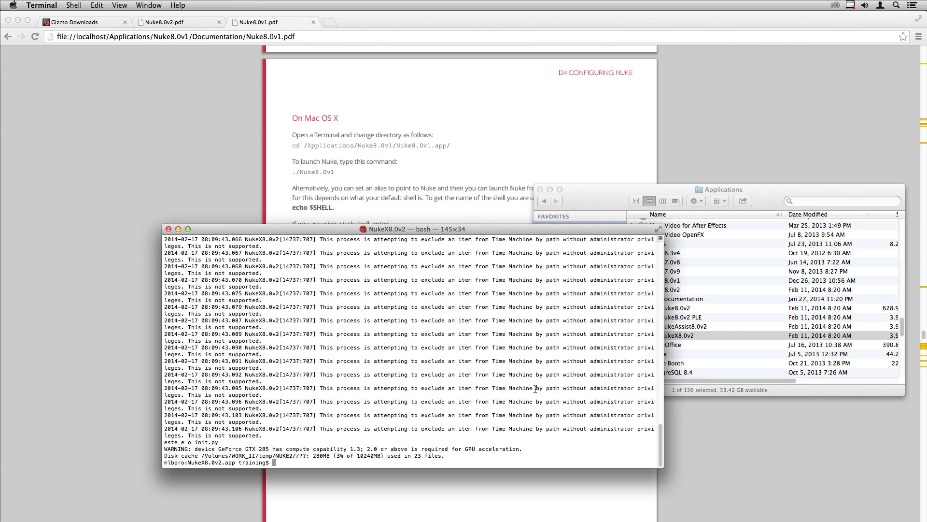
pyautogui.press('Up')
pyautogui.press('Return')
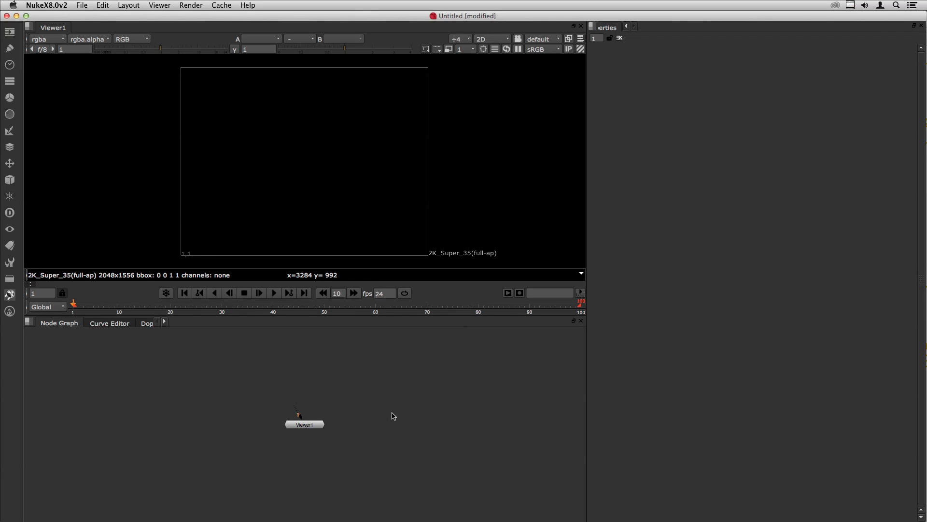
# Step: Add a Blur node beside the Viewer in the Node Graph and set its size to 2
pyautogui.press('b')
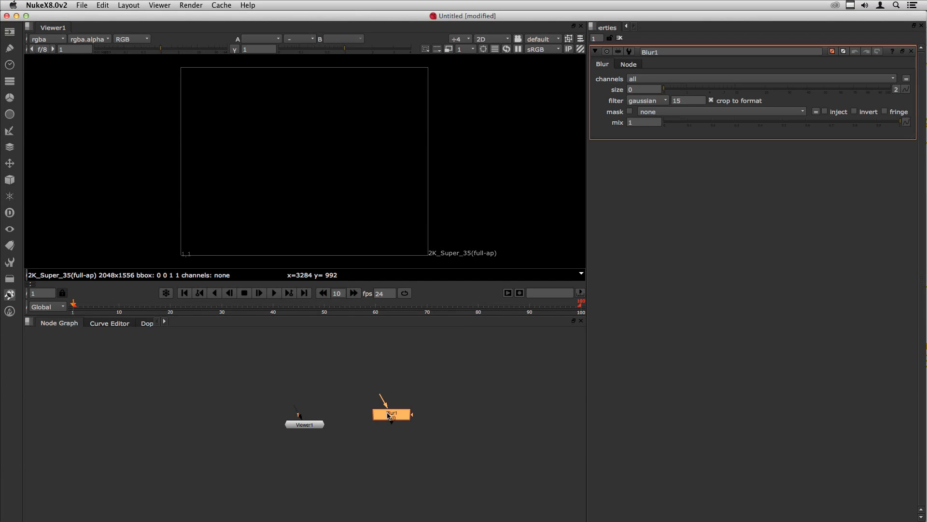
pyautogui.click(645, 90)
pyautogui.write('2')
pyautogui.click(477, 403)
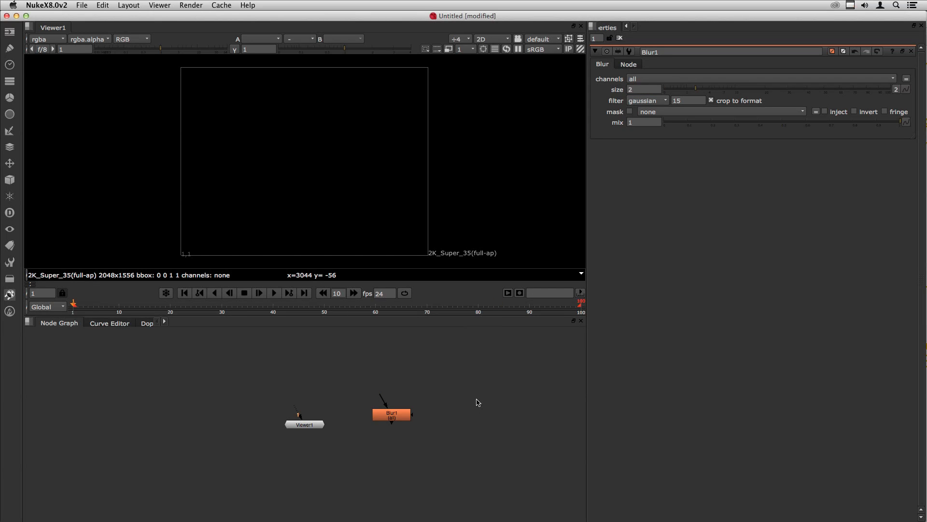
pyautogui.click(638, 90)
pyautogui.click(444, 429)
# Step: Switch to TextEdit and move the menu.py window clear of the init.py window
pyautogui.press('super+Tab')
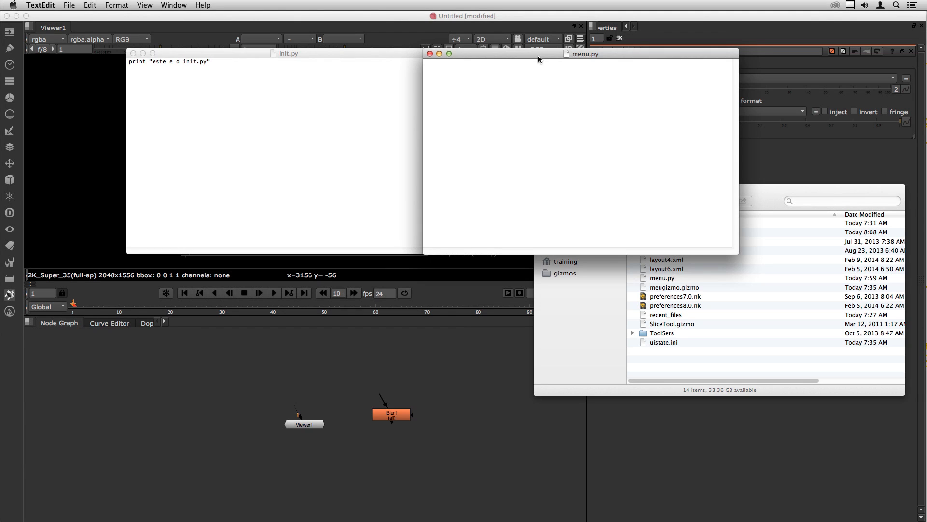
pyautogui.moveTo(538, 56); pyautogui.dragTo(566, 55)
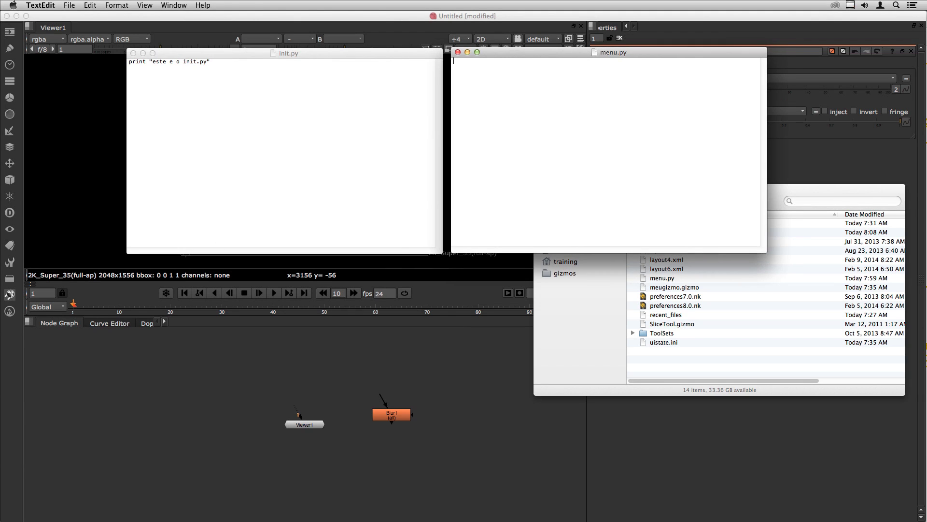
# Step: In Chrome, copy nuke.knobDefault("Read.exr.compression", "2") from the Nuke guide's Setting Default Values for Controls section
pyautogui.press('super+Tab')
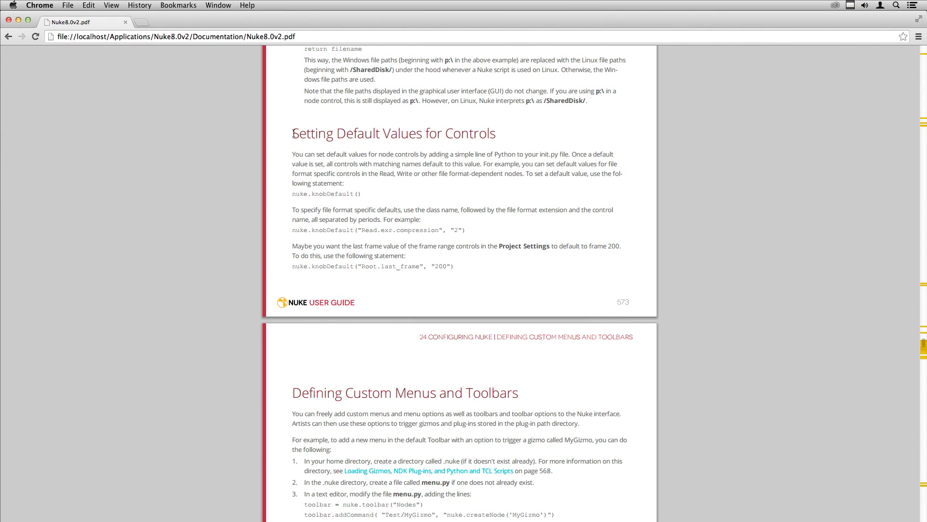
pyautogui.moveTo(292, 134); pyautogui.dragTo(497, 135)
pyautogui.click(527, 149)
pyautogui.moveTo(290, 231); pyautogui.dragTo(480, 231)
pyautogui.press('super+c')
pyautogui.click(486, 234)
# Step: Move the Chrome window aside and paste the copied knobDefault line into menu.py in TextEdit
pyautogui.moveTo(233, 23); pyautogui.dragTo(0, 114)
pyautogui.click(483, 122)
pyautogui.press('super+v')
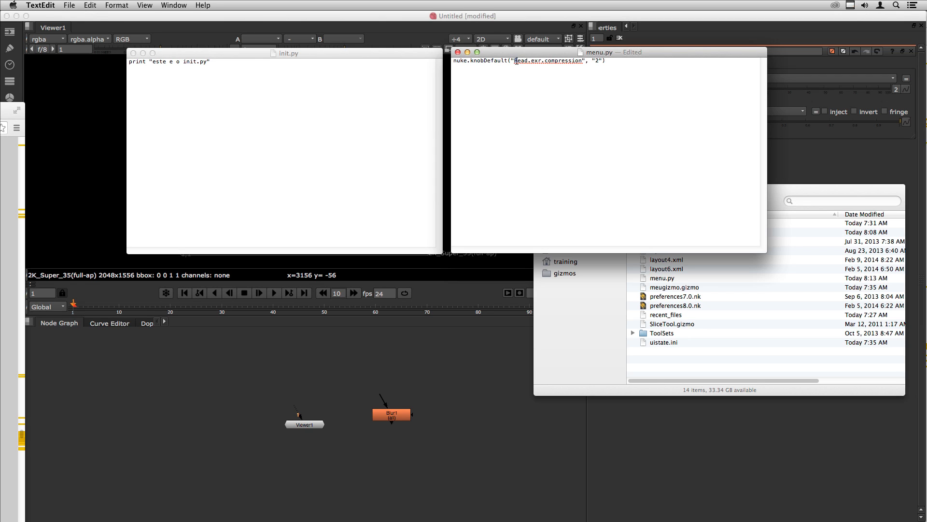
# Step: Empty both quoted arguments of the nuke.knobDefault line in menu.py, removing Read.exr.compression and 2
pyautogui.moveTo(515, 61); pyautogui.dragTo(581, 61)
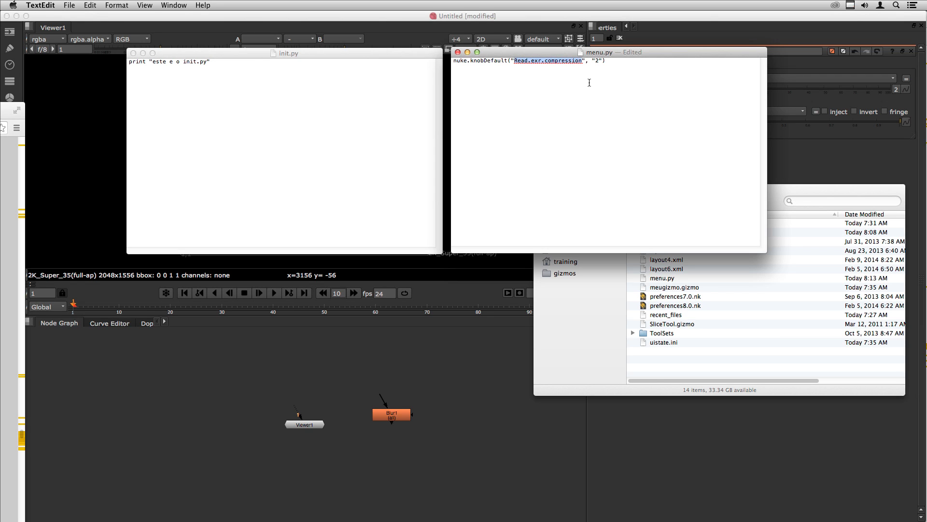
pyautogui.press('BackSpace')
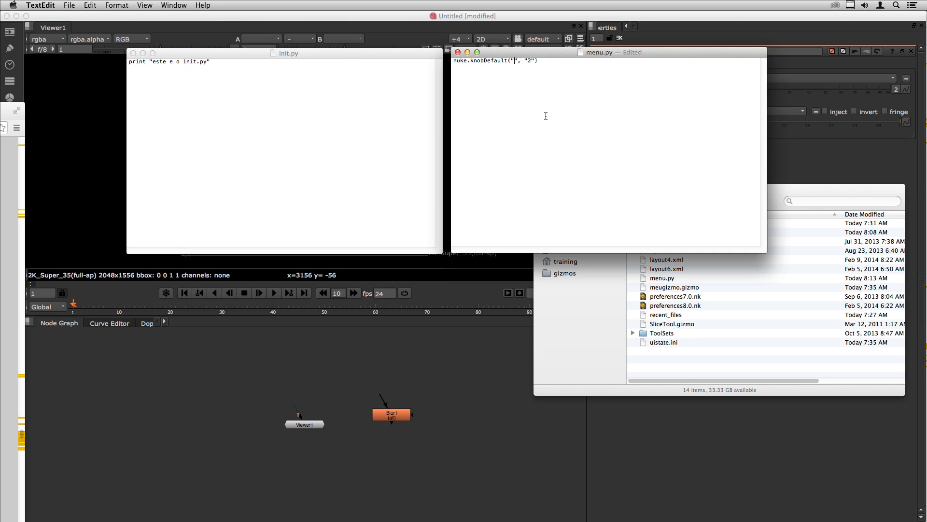
pyautogui.press('Right')
pyautogui.press('Right')
pyautogui.press('Right')
pyautogui.press('Right')
pyautogui.press('Right')
pyautogui.press('BackSpace')
# Step: Switch to NukeX, nudge the Blur node slightly downward, and add a Script Editor to the Properties pane
pyautogui.press('super+Tab')
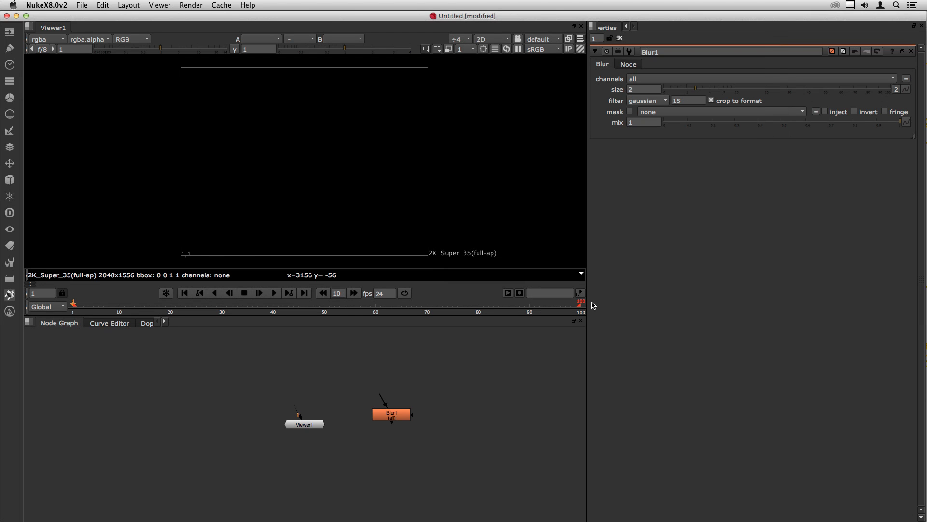
pyautogui.moveTo(387, 421); pyautogui.dragTo(387, 428)
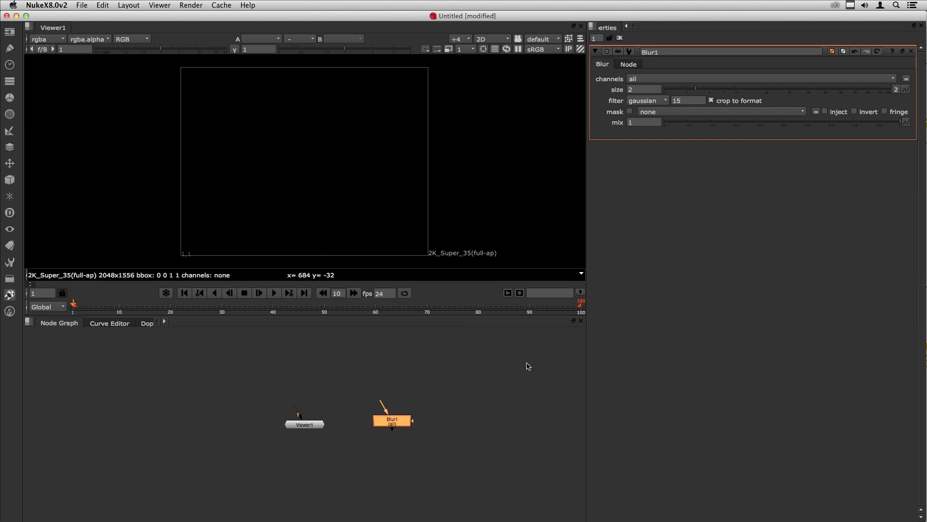
pyautogui.click(592, 27)
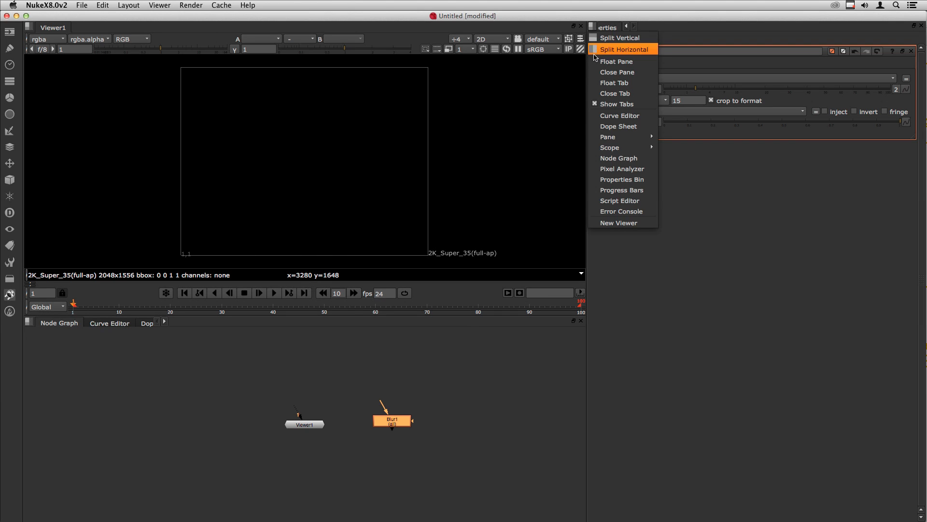
pyautogui.click(605, 200)
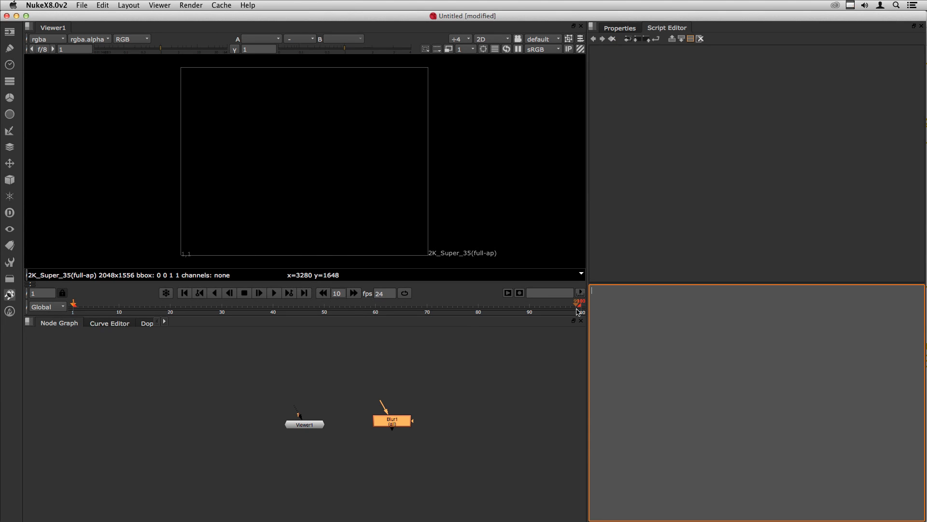
# Step: Enable echoing of Python commands to the output window in the Script Editor preferences and close Preferences
pyautogui.click(48, 5)
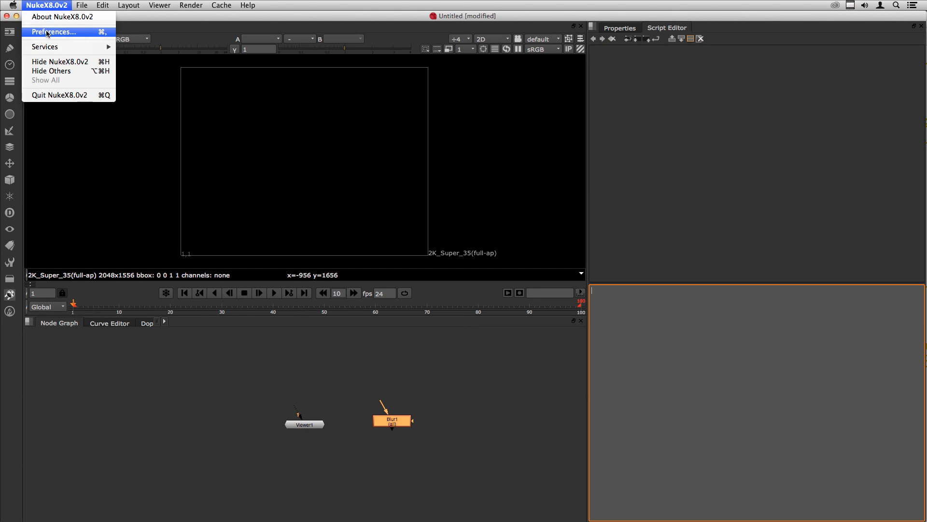
pyautogui.click(51, 32)
pyautogui.click(604, 96)
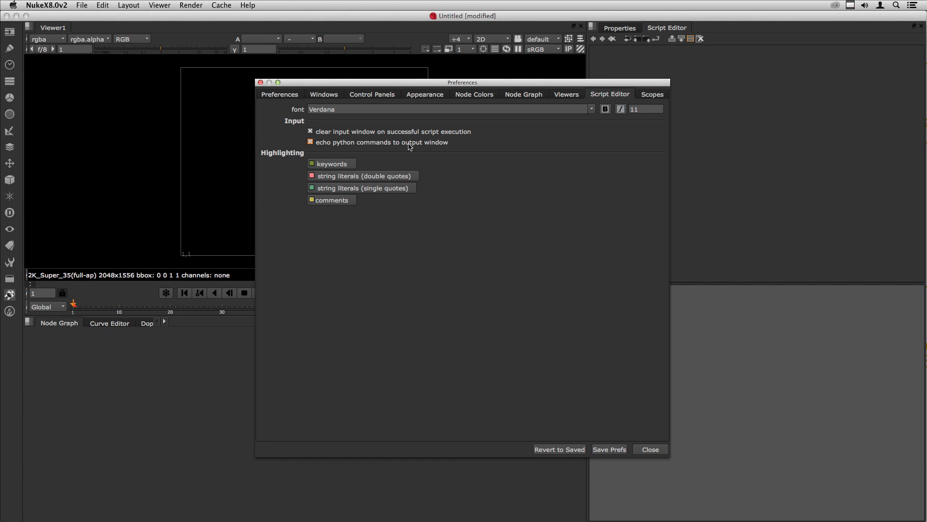
pyautogui.click(310, 142)
pyautogui.click(648, 451)
# Step: Create a second Blur node through node search and highlight its class name in the Script Editor output
pyautogui.click(484, 410)
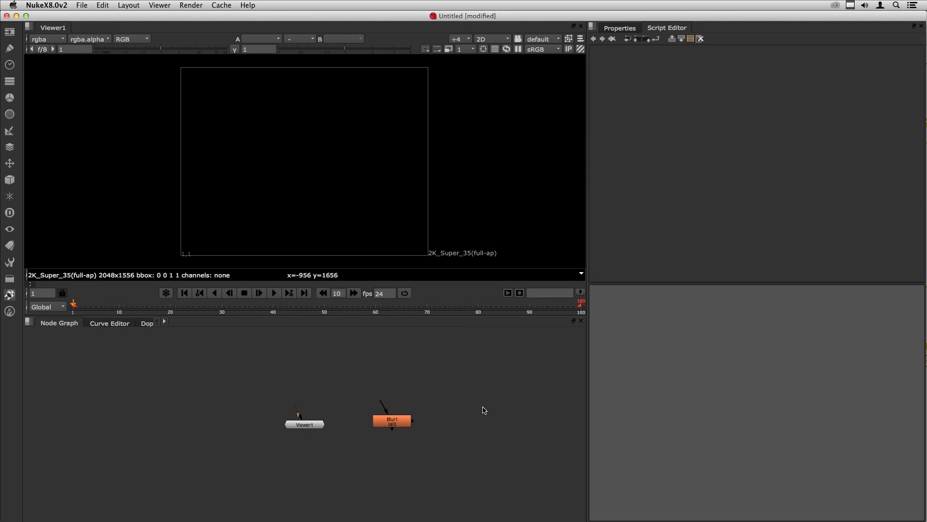
pyautogui.press('Tab')
pyautogui.write('blur')
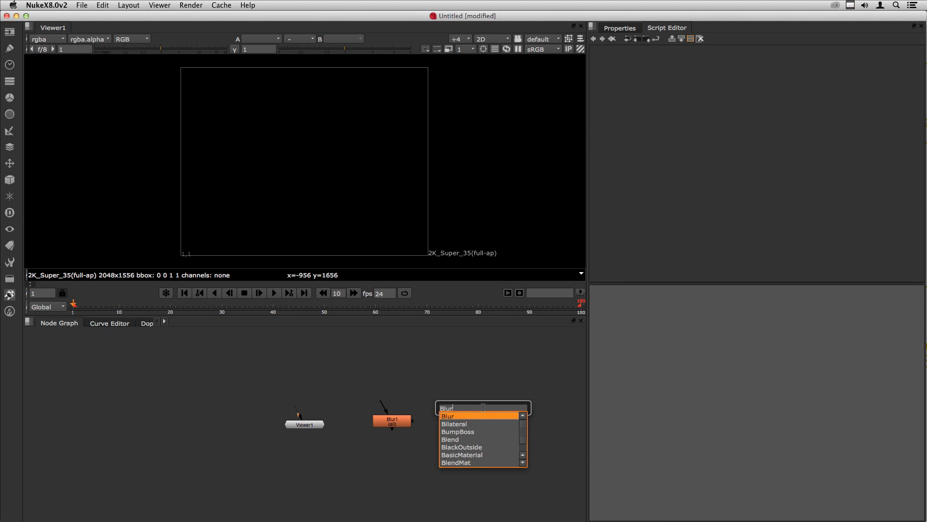
pyautogui.press('Return')
pyautogui.click(661, 29)
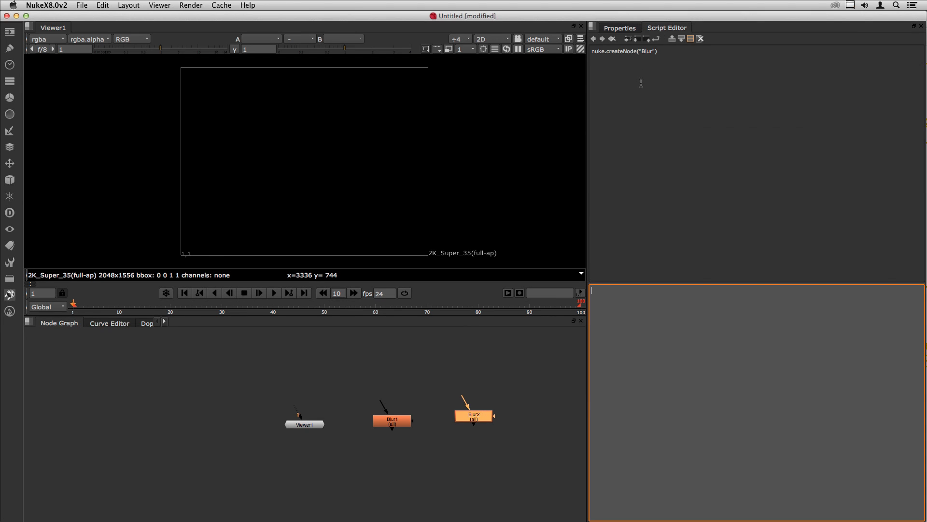
pyautogui.moveTo(658, 51); pyautogui.dragTo(653, 93)
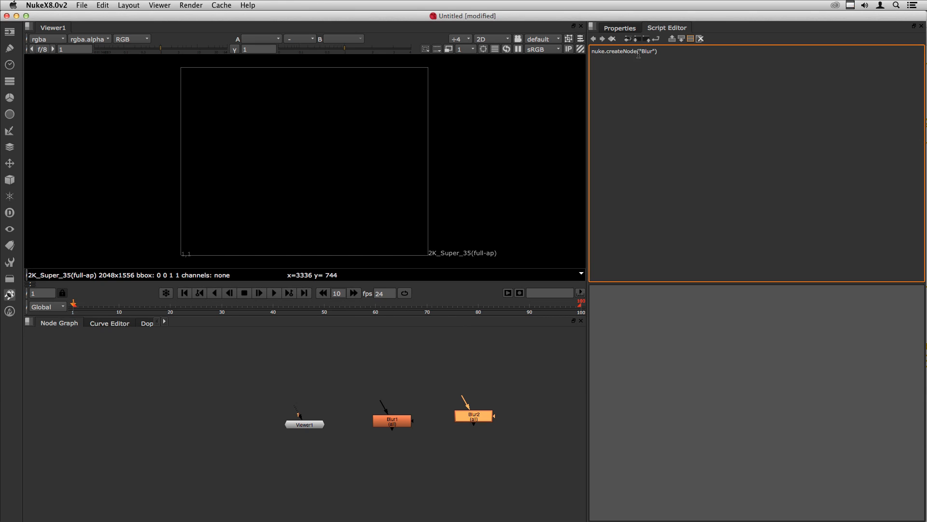
pyautogui.moveTo(638, 53); pyautogui.dragTo(653, 52)
# Step: Create a Tracker node above the Blur nodes and highlight its class name in the Script Editor output
pyautogui.click(430, 378)
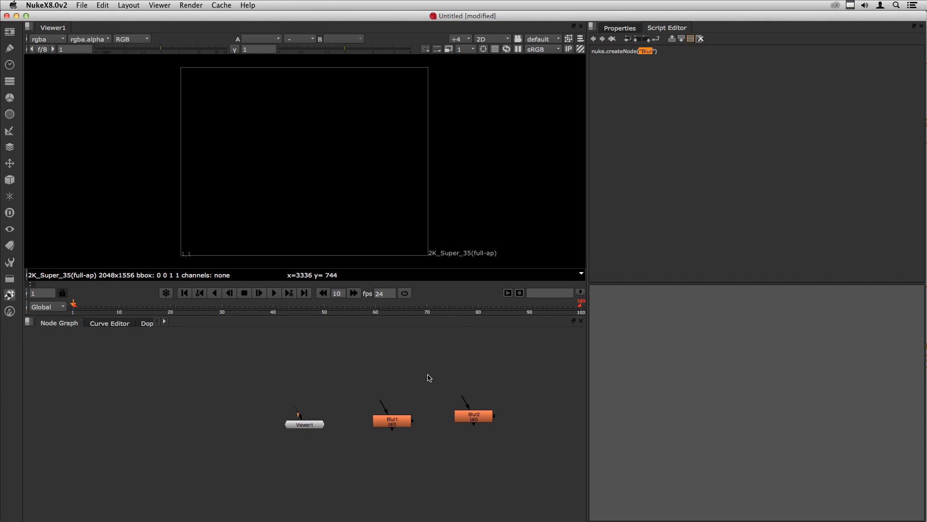
pyautogui.press('Tab')
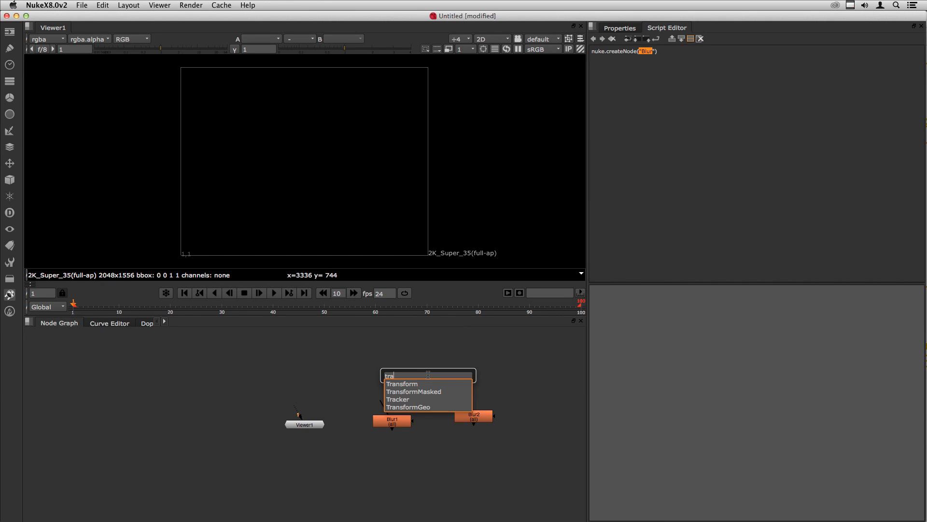
pyautogui.press('Escape')
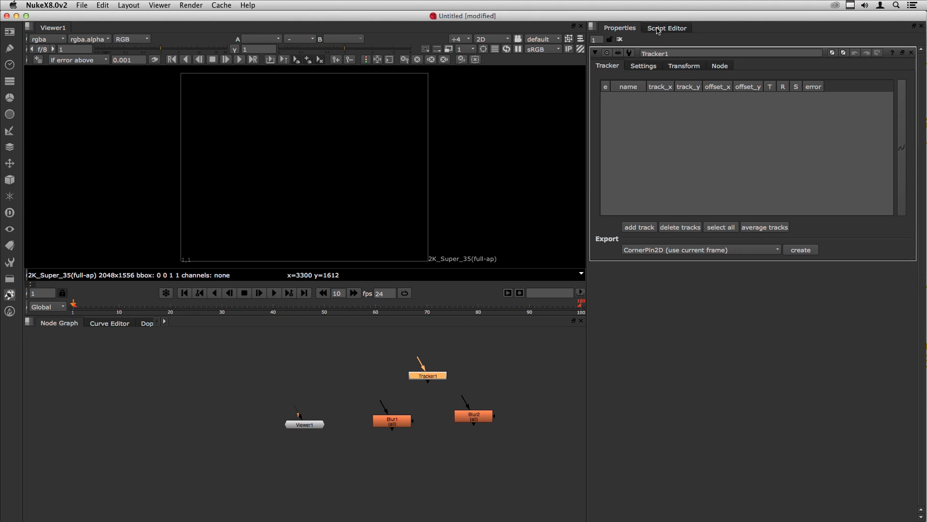
pyautogui.click(667, 28)
pyautogui.moveTo(642, 58); pyautogui.dragTo(665, 58)
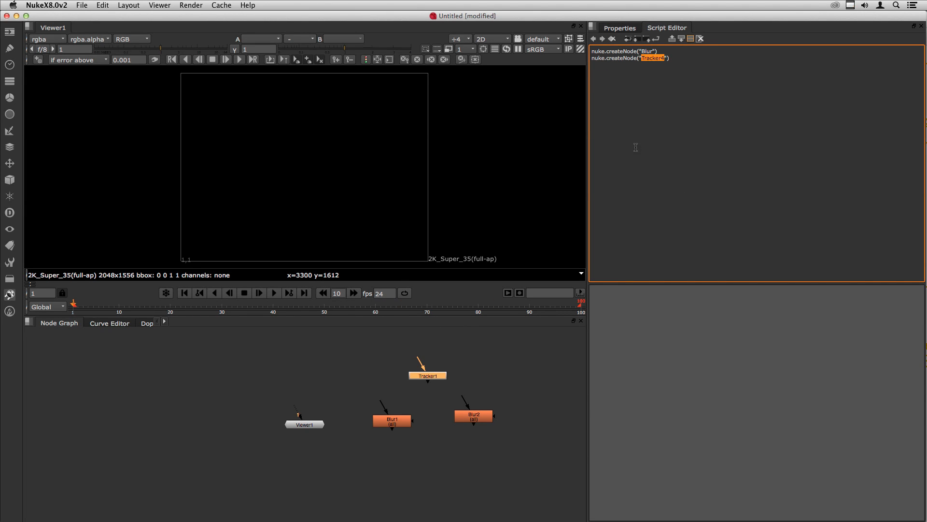
pyautogui.click(481, 376)
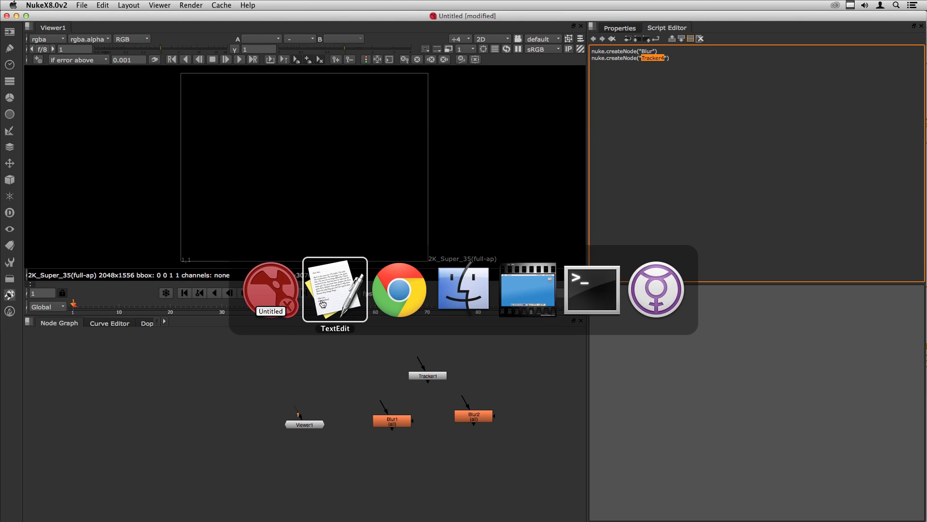
# Step: Switch to TextEdit and enter "Blur." inside the first quotes of the knobDefault line in menu.py
pyautogui.press('super+Tab')
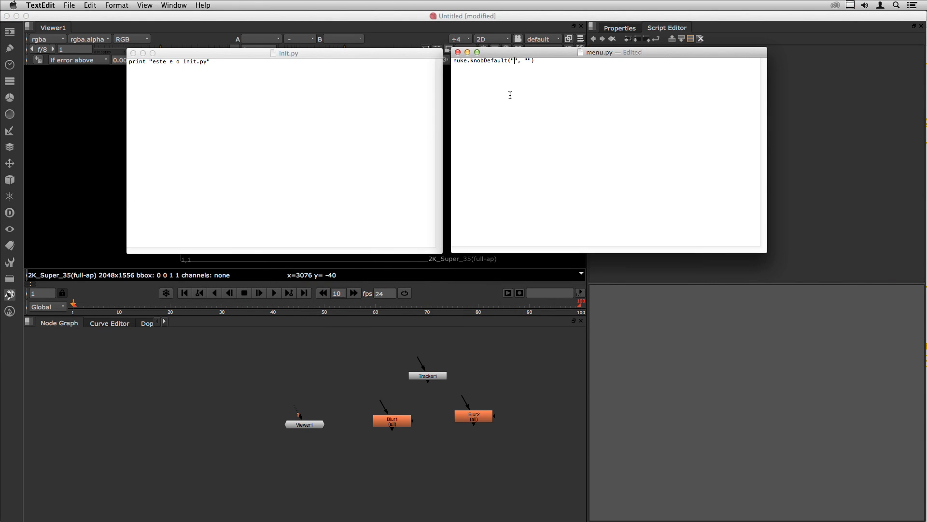
pyautogui.write('Blur.')
# Step: Open the Blur2 node's properties in NukeX and examine the names of its filter, quality and size knobs
pyautogui.click(467, 406)
pyautogui.doubleClick(467, 410)
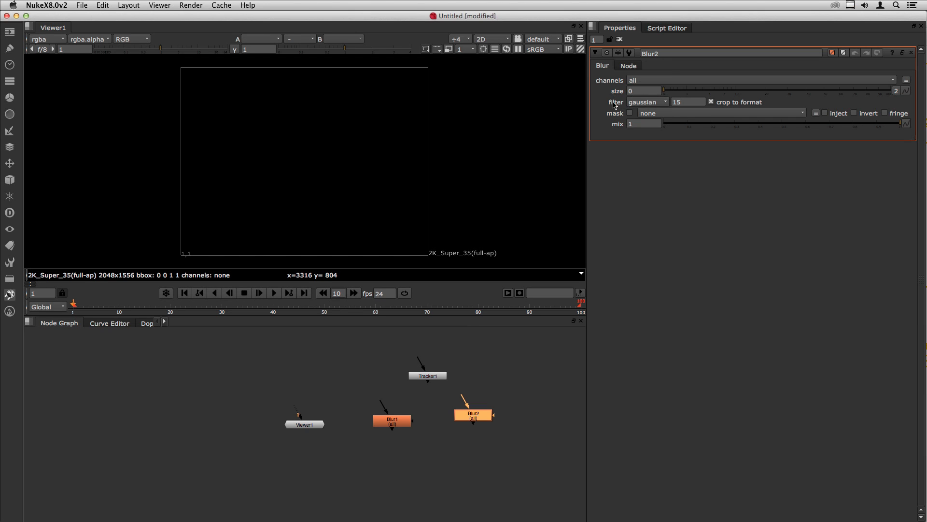
pyautogui.click(634, 103)
pyautogui.click(686, 103)
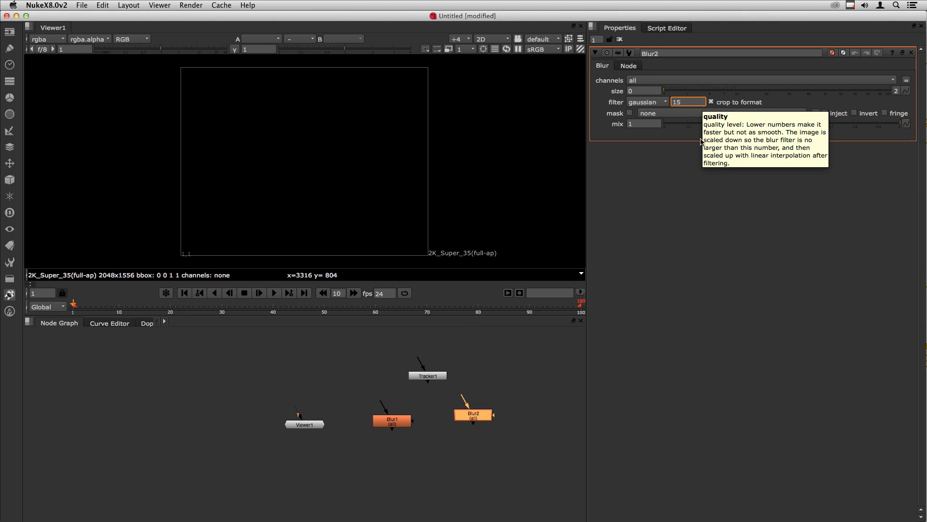
pyautogui.click(632, 91)
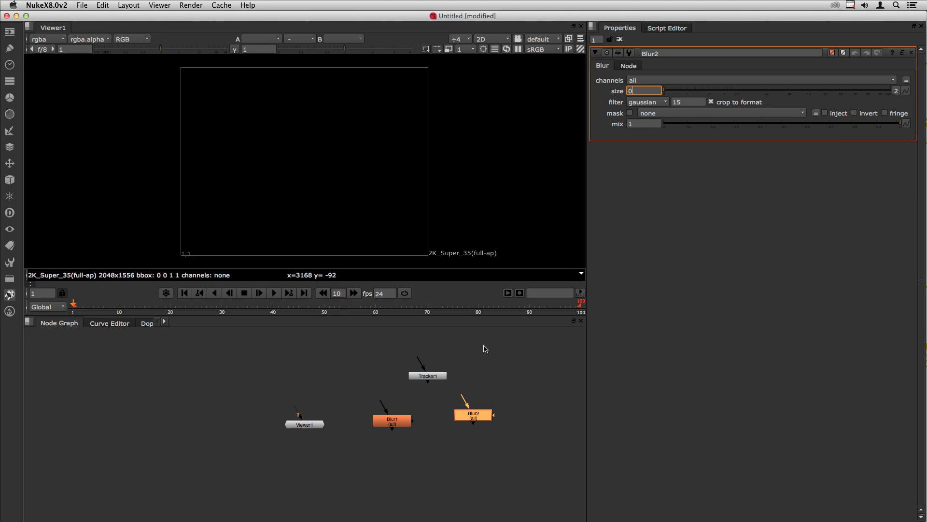
# Step: Complete the knobDefault line in TextEdit's menu.py as nuke.knobDefault("Blur.size", "2") and save the file
pyautogui.press('super+Tab')
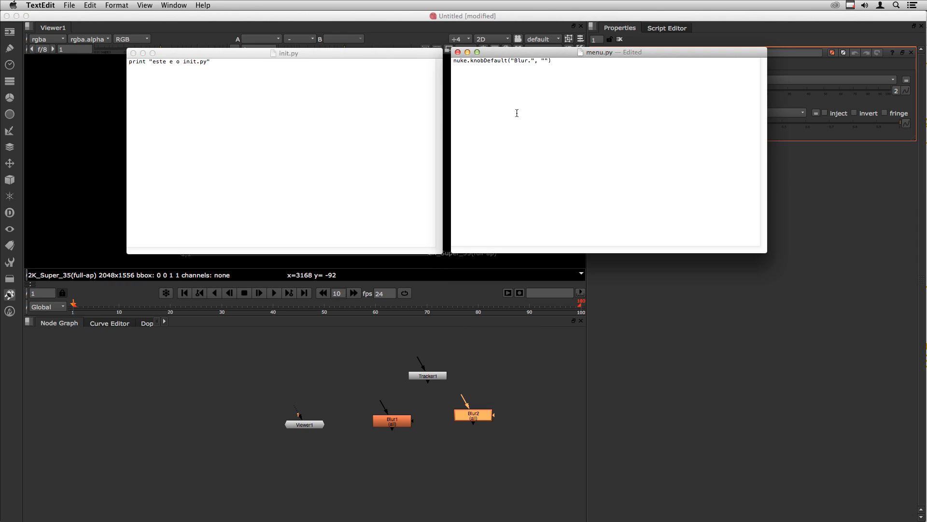
pyautogui.write('size')
pyautogui.write('2')
pyautogui.press('cmd+s')
# Step: Close the NukeX session and start a fresh Nuke8.0v2 session to reload menu.py
pyautogui.click(536, 377)
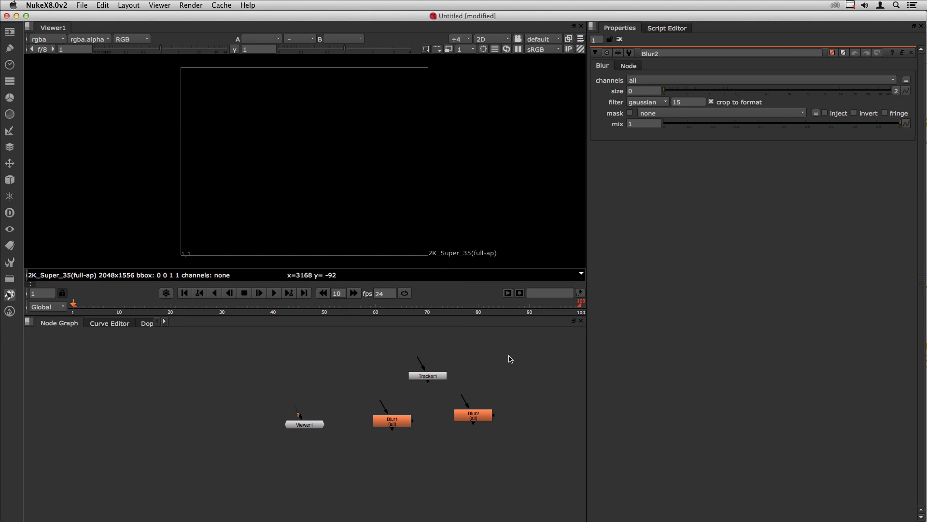
pyautogui.click(46, 6)
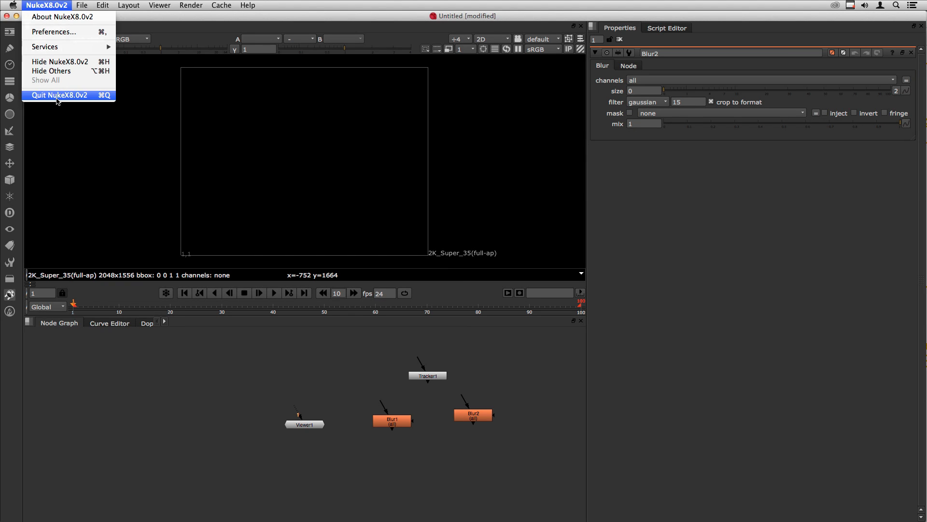
pyautogui.moveTo(81, 5)
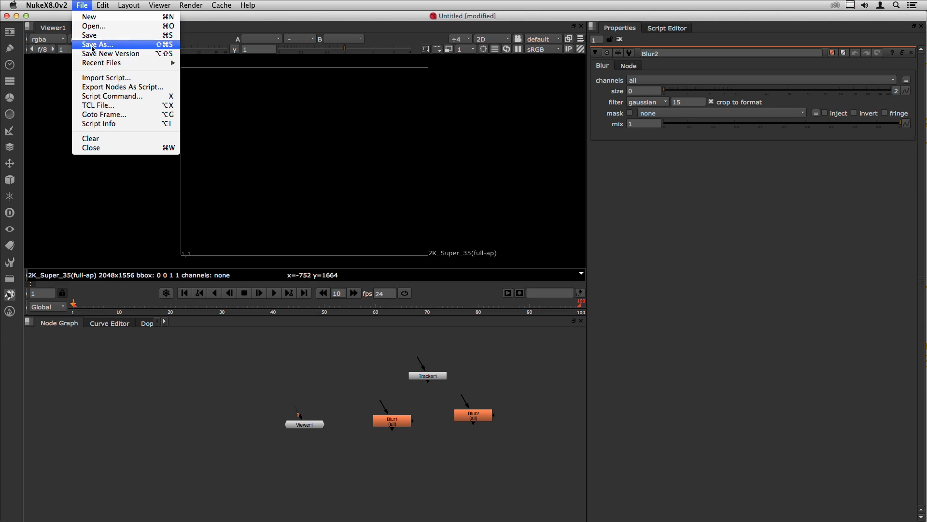
pyautogui.click(111, 153)
pyautogui.click(118, 169)
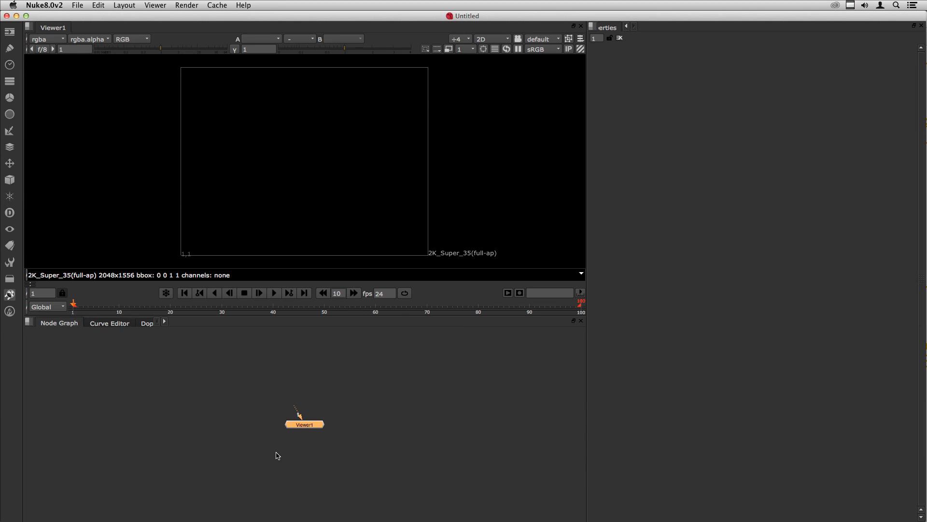
# Step: Create a Blur node beside Viewer1 through node search and set its filter to triangle
pyautogui.click(388, 404)
pyautogui.press('Tab')
pyautogui.write('blu')
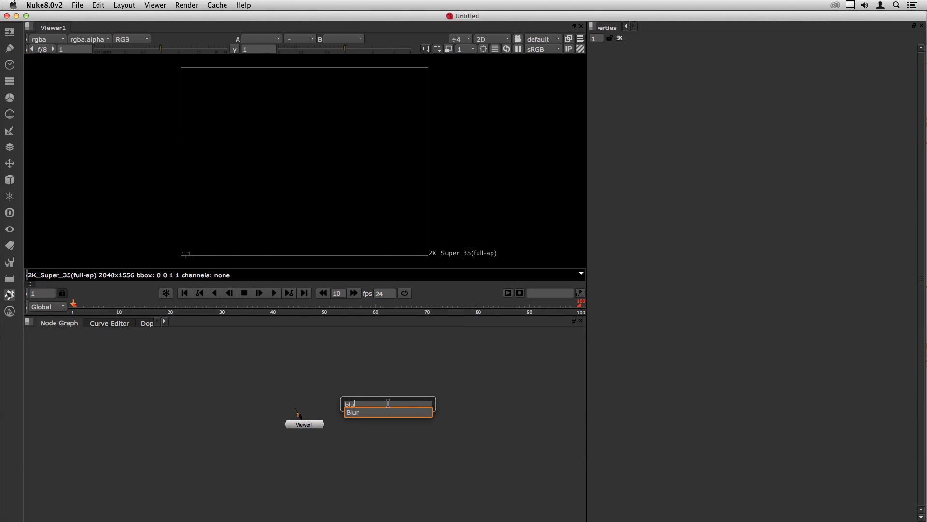
pyautogui.press('Return')
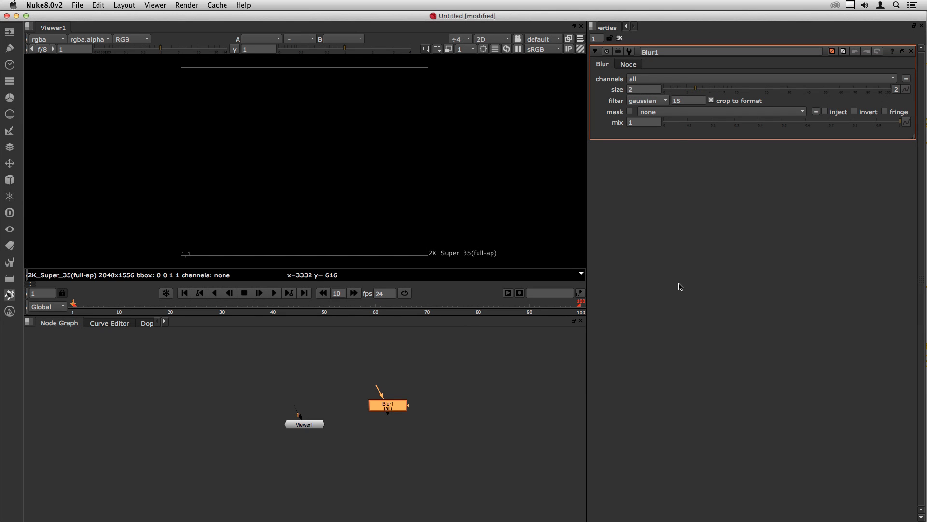
pyautogui.click(658, 103)
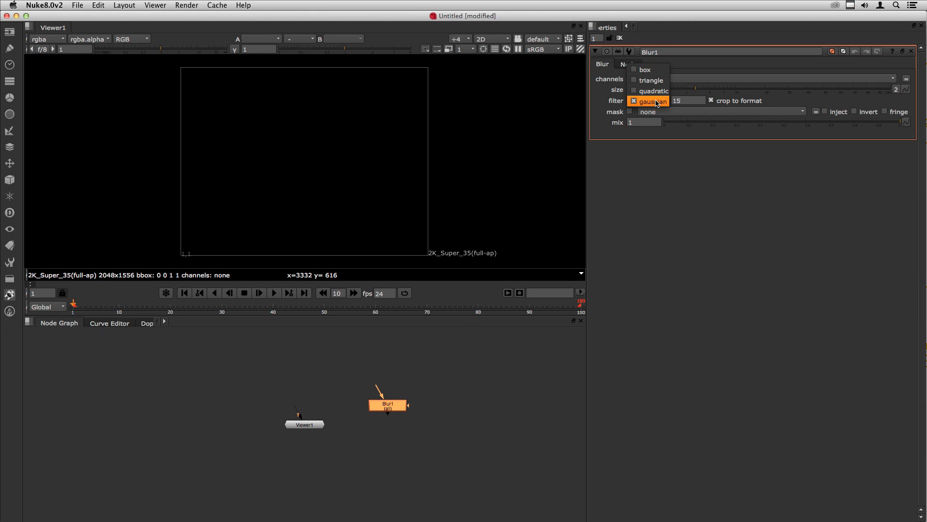
pyautogui.click(651, 82)
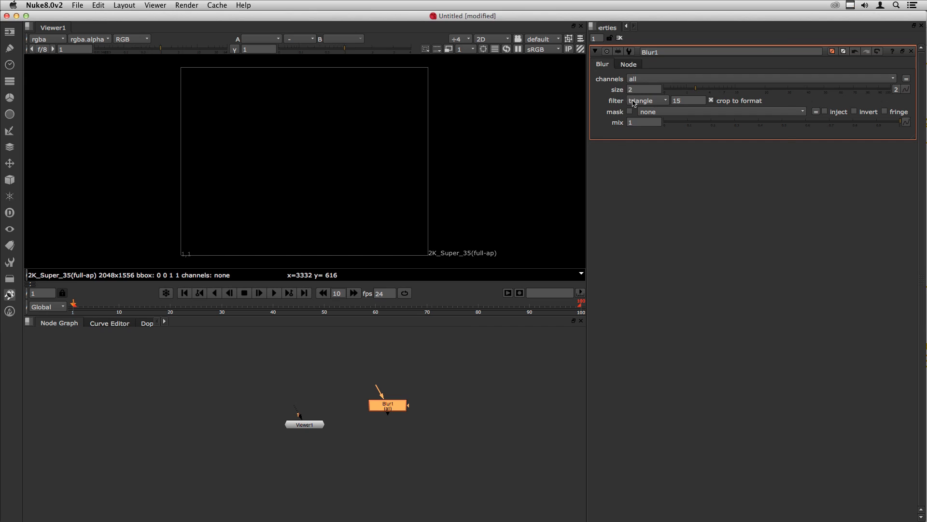
# Step: Add the line nuke.knobDefault("Blur.filter", "triangle") below the size default in TextEdit's menu.py and save the file
pyautogui.press('super+Tab')
pyautogui.click(471, 73)
pyautogui.write('nuke.knobDefault("Blur.size", "2")')
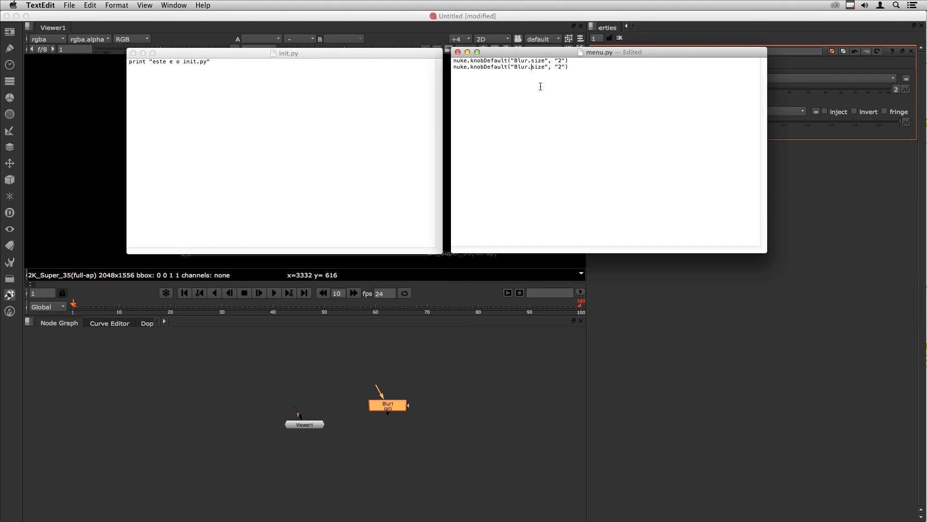
pyautogui.write('filter')
pyautogui.press('Delete')
pyautogui.press('Delete')
pyautogui.press('Delete')
pyautogui.press('Delete')
pyautogui.write('triangle')
pyautogui.press('super+s')
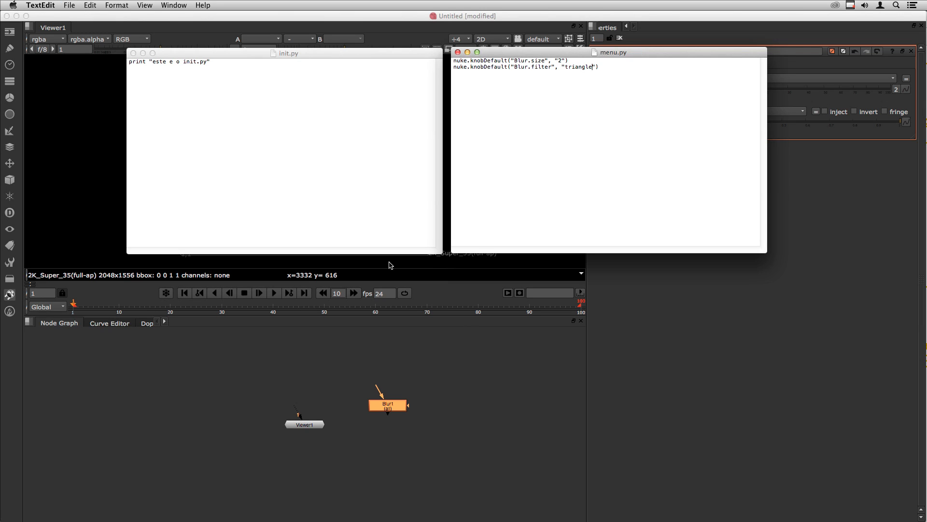
# Step: Quit Nuke without saving the untitled script and relaunch it to load the updated menu.py
pyautogui.press('super+q')
pyautogui.press('super+q')
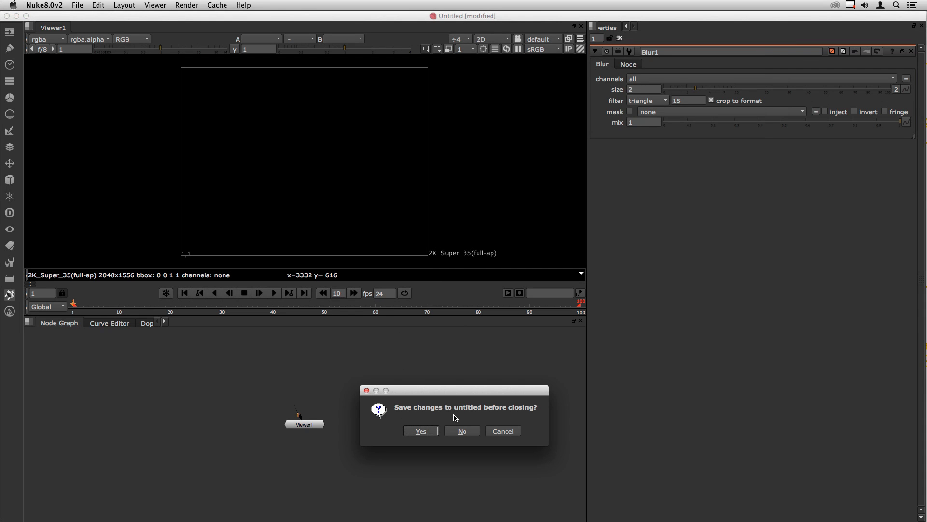
pyautogui.press('n')
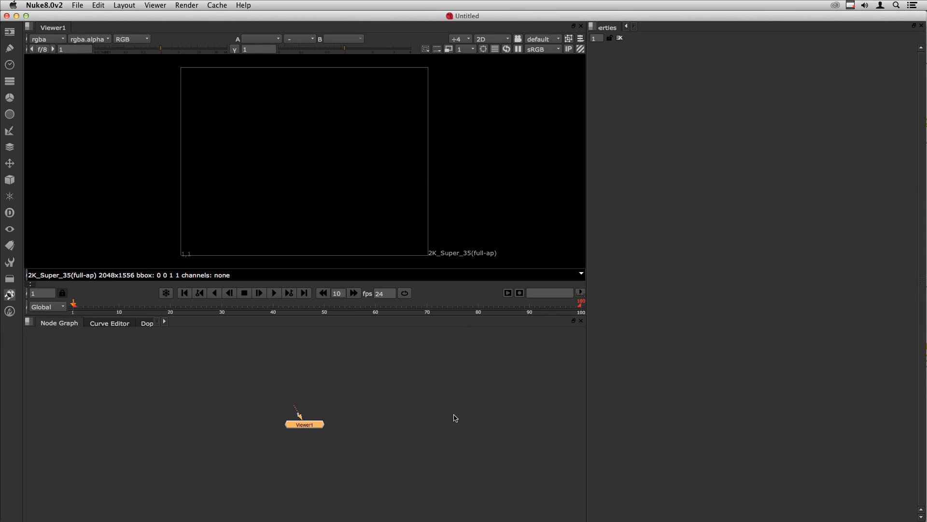
# Step: Create a Blur node through node search to check its defaults, and move it to the right of Viewer1
pyautogui.press('Tab')
pyautogui.write('bl')
pyautogui.press('Return')
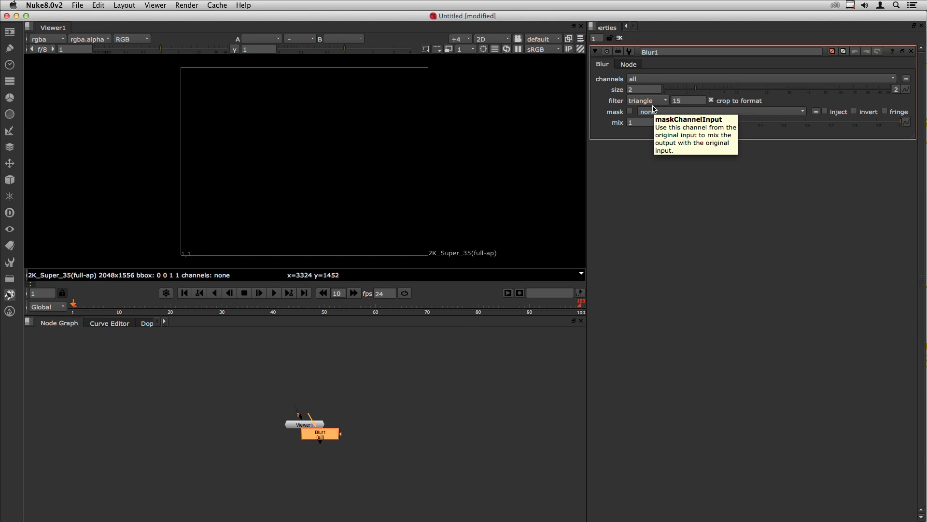
pyautogui.moveTo(323, 436); pyautogui.dragTo(406, 417)
pyautogui.click(355, 386)
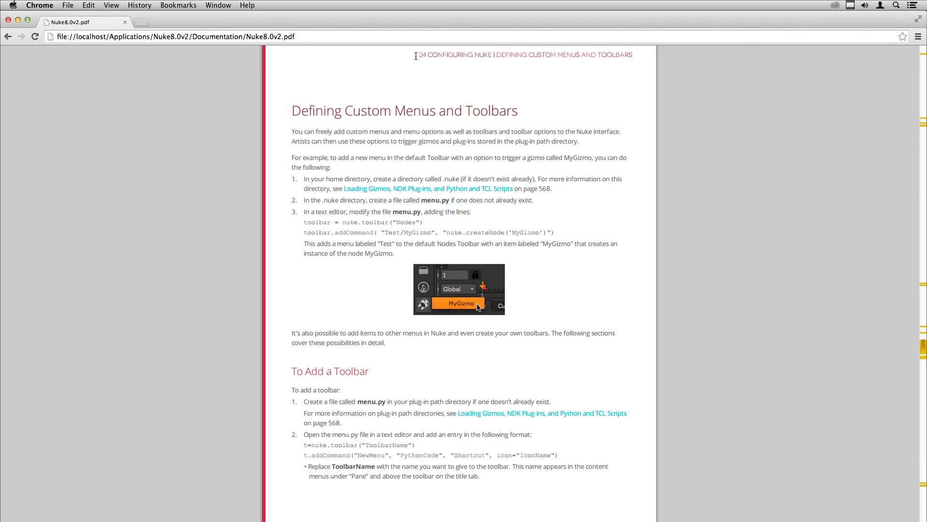
# Step: Copy the two toolbar example code lines from "Defining Custom Menus and Toolbars" in the Nuke manual PDF in Chrome
pyautogui.moveTo(416, 56); pyautogui.dragTo(492, 58)
pyautogui.moveTo(291, 112); pyautogui.dragTo(322, 113)
pyautogui.click(485, 140)
pyautogui.moveTo(304, 222); pyautogui.dragTo(558, 233)
pyautogui.press('super+c')
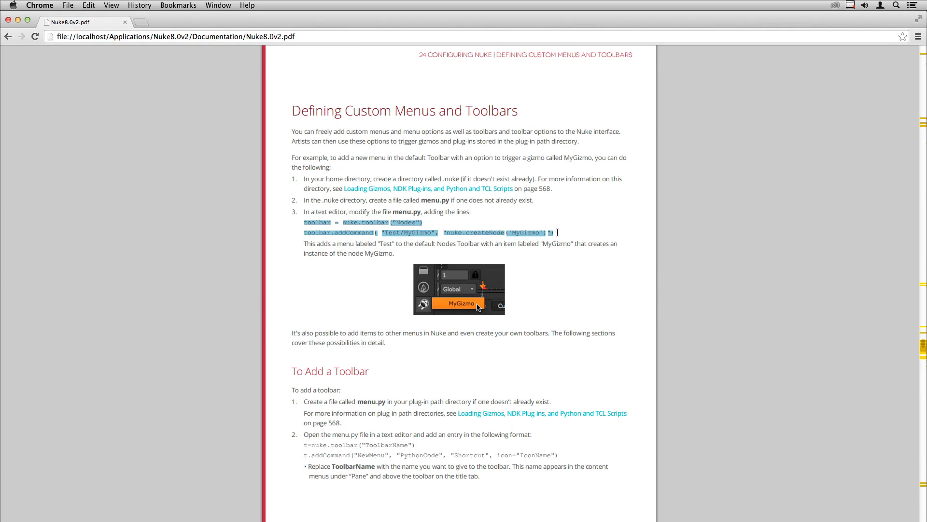
# Step: Switch to TextEdit, insert three blank lines above the knobDefault lines in menu.py, and paste the copied toolbar code at the start
pyautogui.press('super+Tab')
pyautogui.press('Tab')
pyautogui.press('Tab')
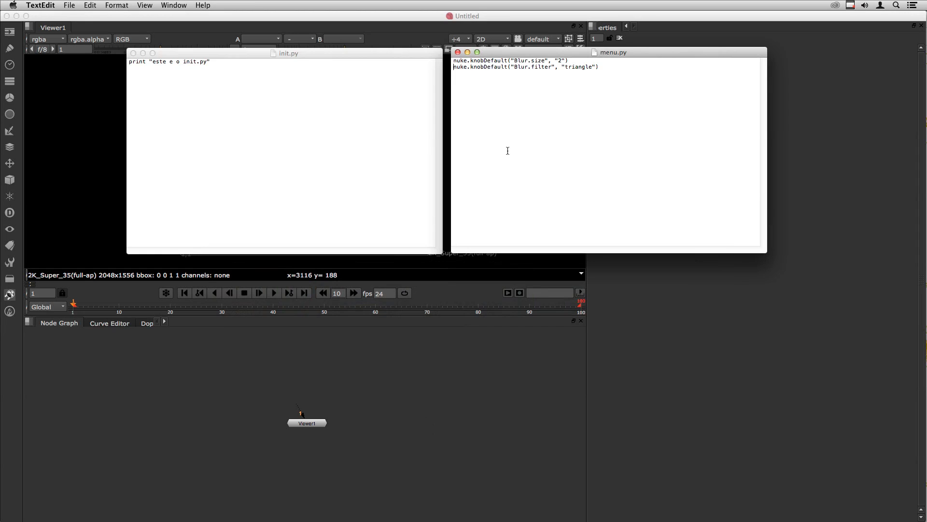
pyautogui.press('Up')
pyautogui.press('Return')
pyautogui.press('Return')
pyautogui.press('Return')
pyautogui.press('Up')
pyautogui.press('Up')
pyautogui.press('Up')
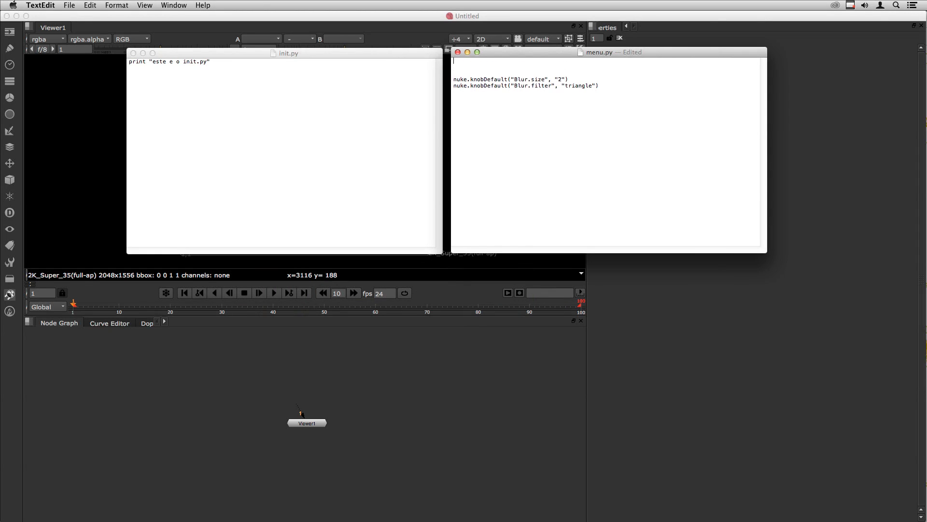
pyautogui.press('super+v')
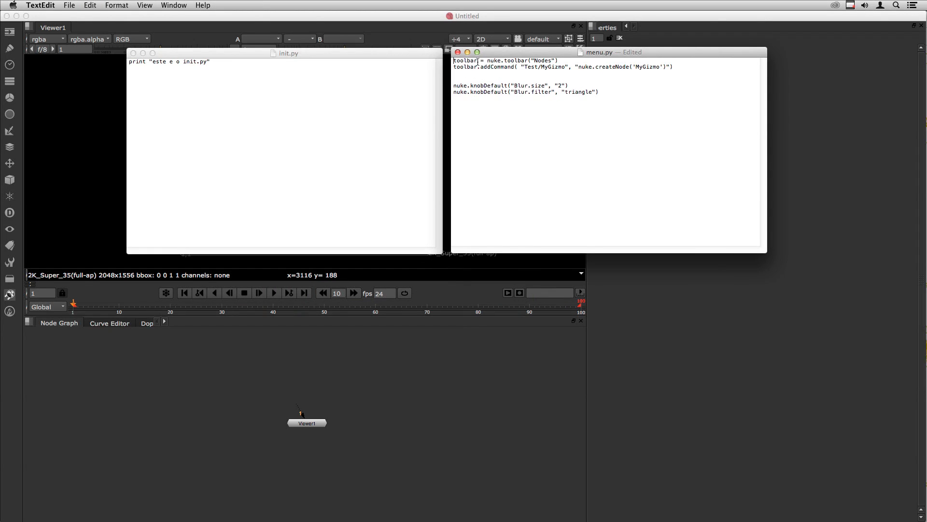
# Step: Examine the pasted toolbar code by highlighting "Nodes", the knobDefault lines and the nuke.createNode('MyGizmo') argument
pyautogui.doubleClick(538, 61)
pyautogui.moveTo(544, 92); pyautogui.dragTo(538, 83)
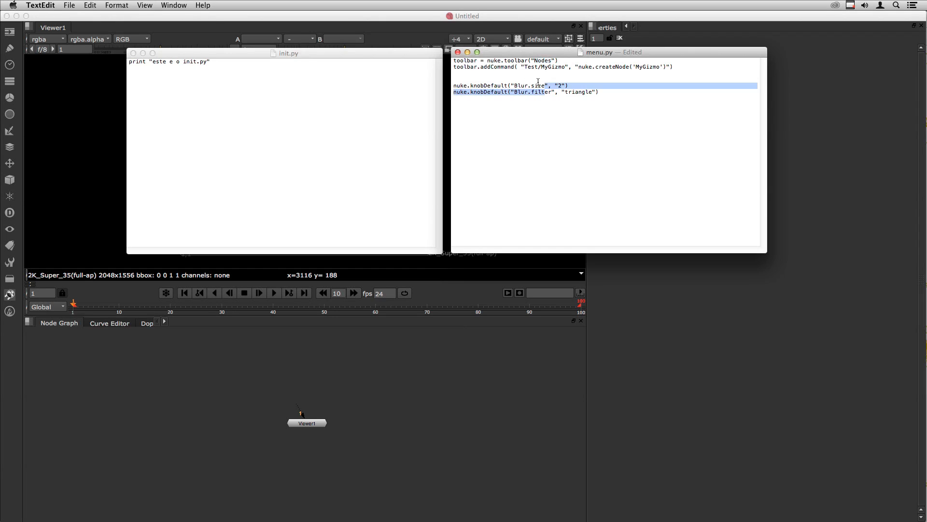
pyautogui.click(554, 78)
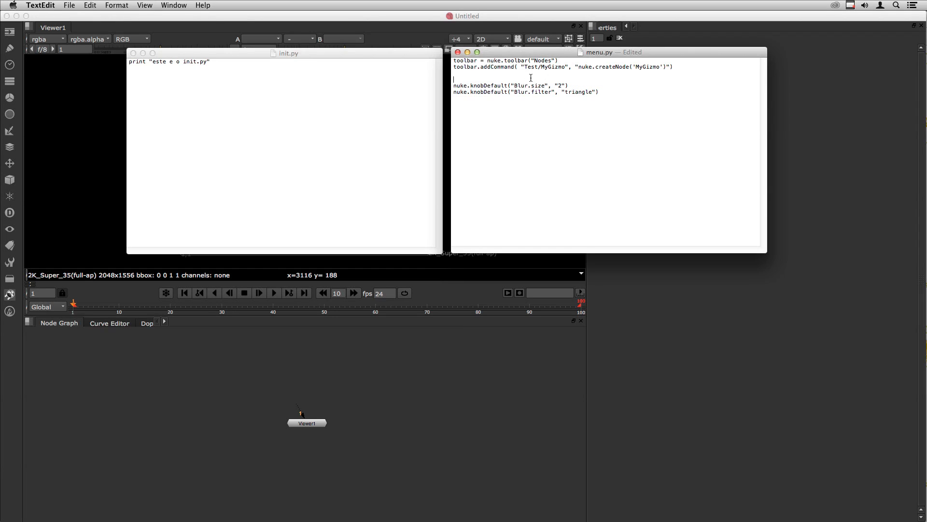
pyautogui.press('Up')
pyautogui.moveTo(574, 67); pyautogui.dragTo(671, 67)
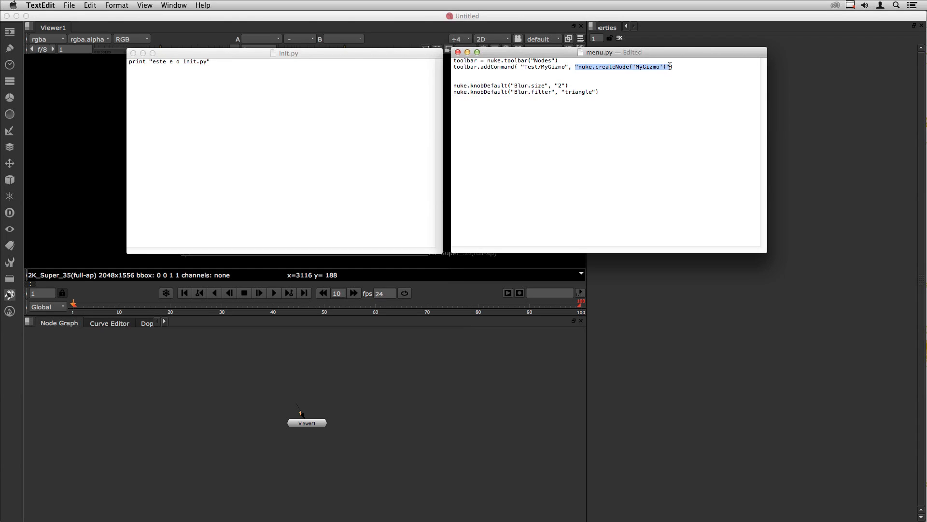
pyautogui.click(629, 79)
# Step: Switch to Finder and look up the gizmo's file name in the .nuke folder
pyautogui.press('super+Tab')
pyautogui.press('super+Tab')
pyautogui.press('super+Tab')
pyautogui.press('super+Tab')
pyautogui.press('super+Tab')
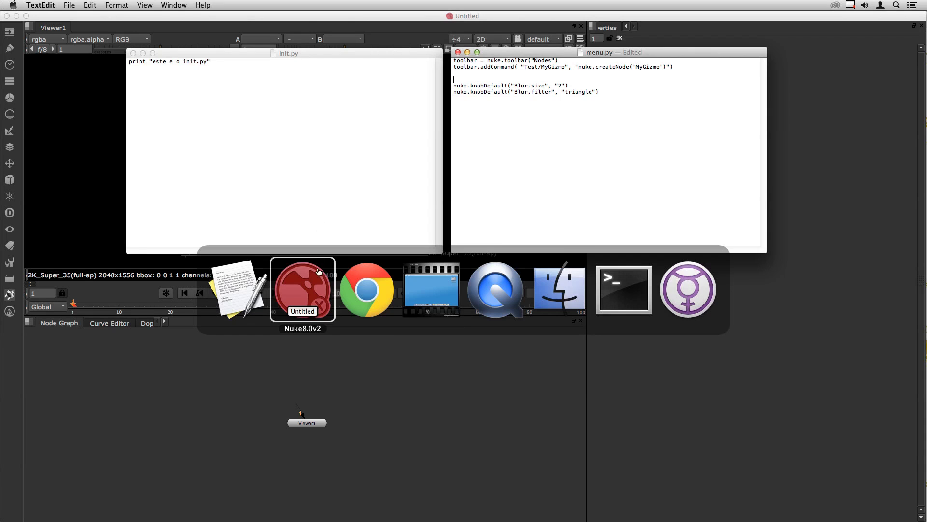
pyautogui.click(700, 323)
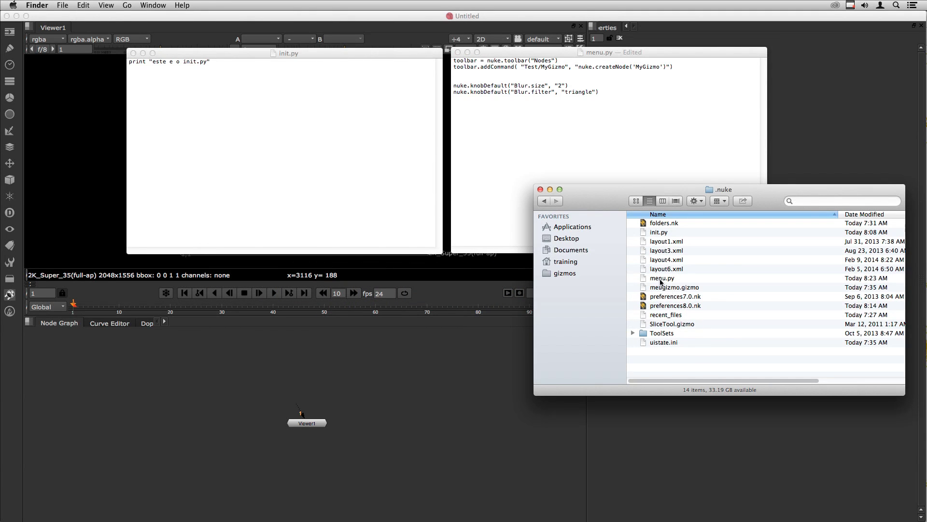
# Step: Replace MyGizmo with meugizmo inside the nuke.createNode call in TextEdit's menu.py and save the file
pyautogui.click(636, 66)
pyautogui.moveTo(636, 66); pyautogui.dragTo(662, 67)
pyautogui.press('BackSpace')
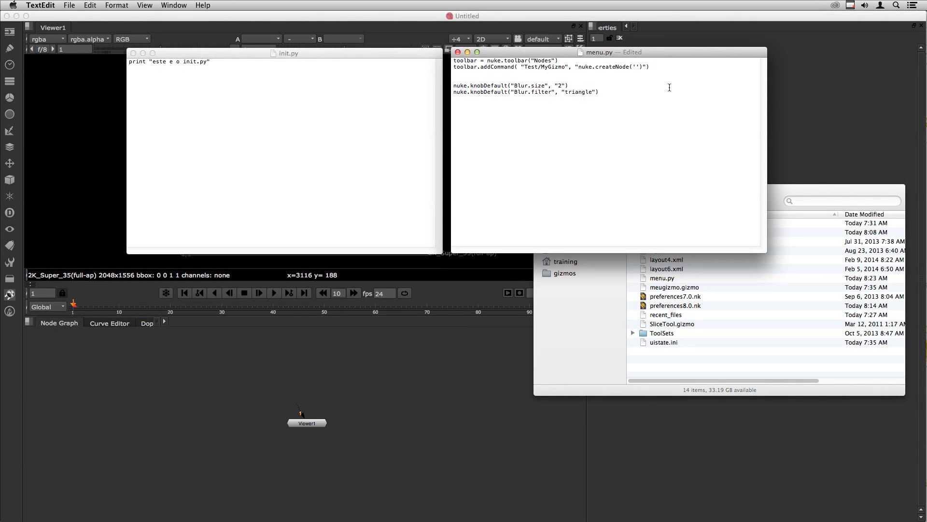
pyautogui.write('meugizmo')
pyautogui.press('super+s')
# Step: Return to a restarted Nuke session and create a node with the custom Test menu's MyGizmo command
pyautogui.press('super+Tab')
pyautogui.press('super+Tab')
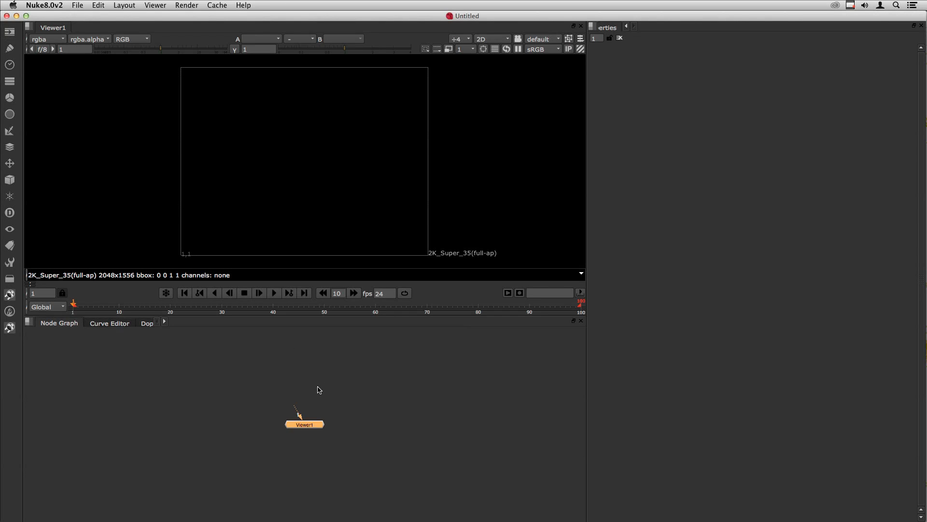
pyautogui.click(333, 374)
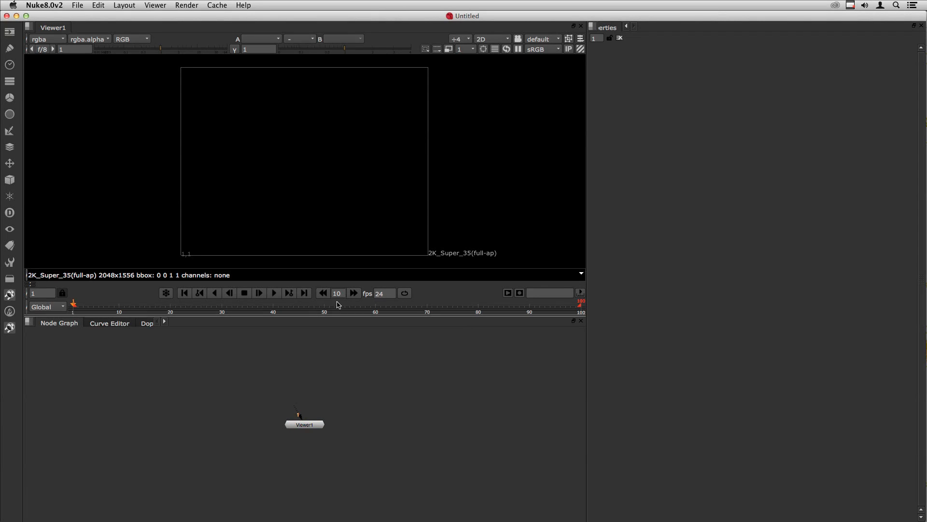
pyautogui.click(12, 329)
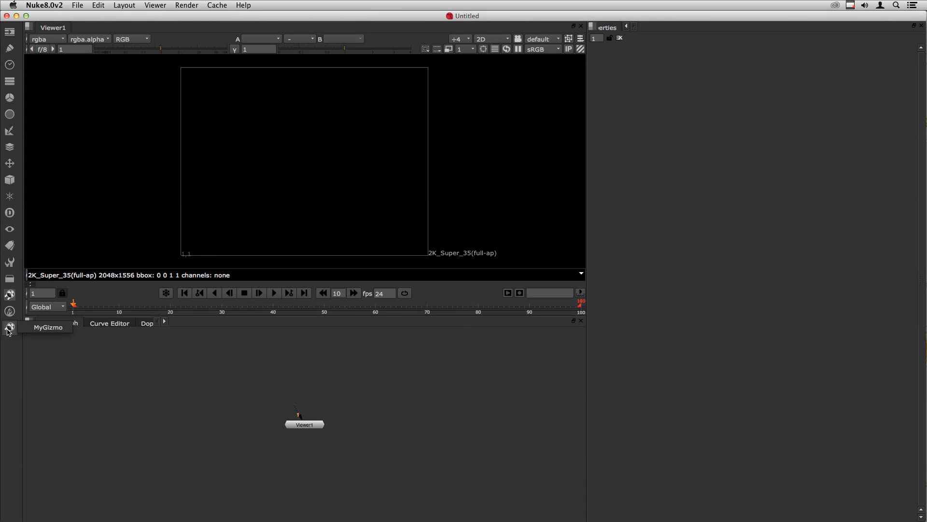
pyautogui.click(50, 327)
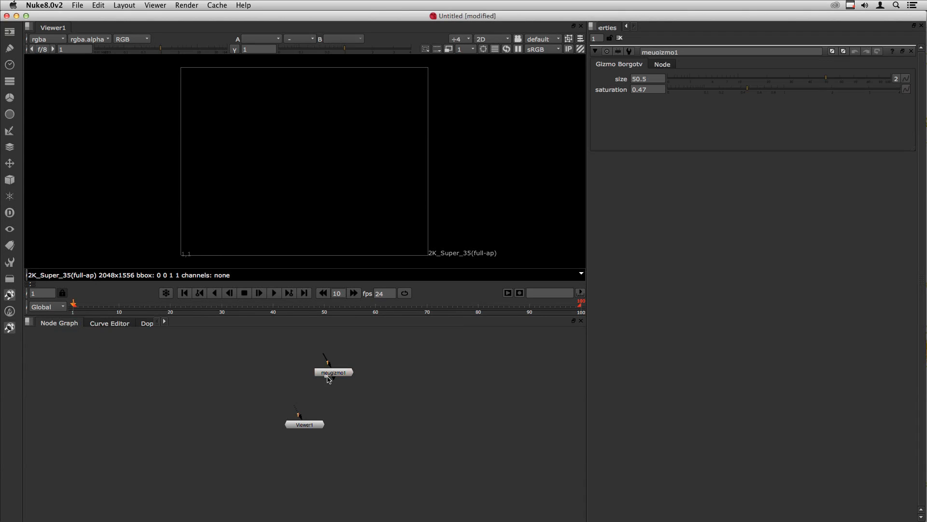
# Step: Nudge the meugizmo1 node slightly to the right and delete it from the node graph
pyautogui.moveTo(328, 379)
pyautogui.mouseDown()
pyautogui.moveTo(359, 386)
pyautogui.moveTo(342, 376)
pyautogui.mouseUp()
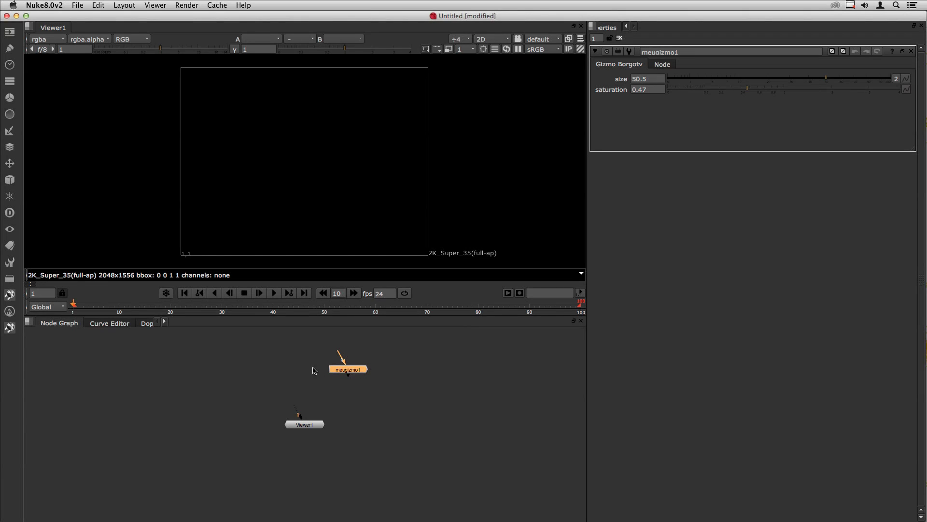
pyautogui.press('Delete')
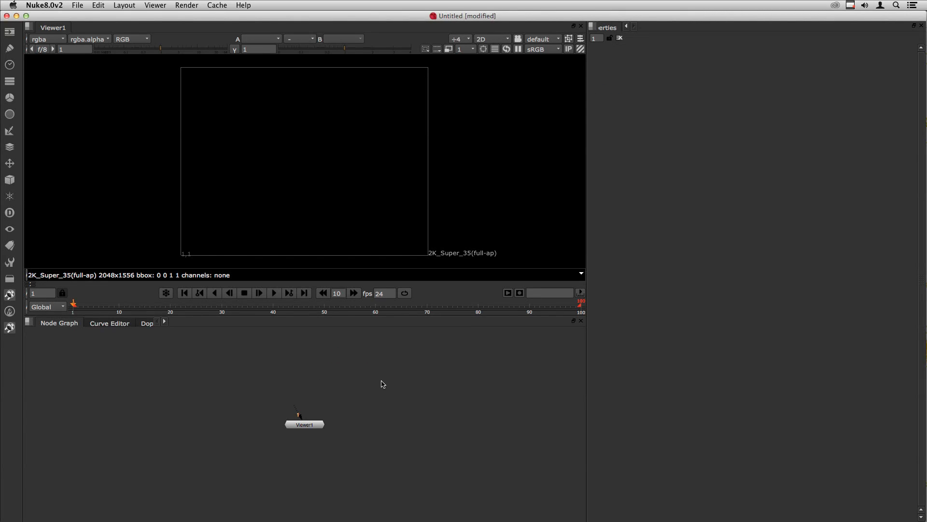
# Step: Create a node in the node graph by searching for MyGizmo, and delete it
pyautogui.press('Tab')
pyautogui.write('my')
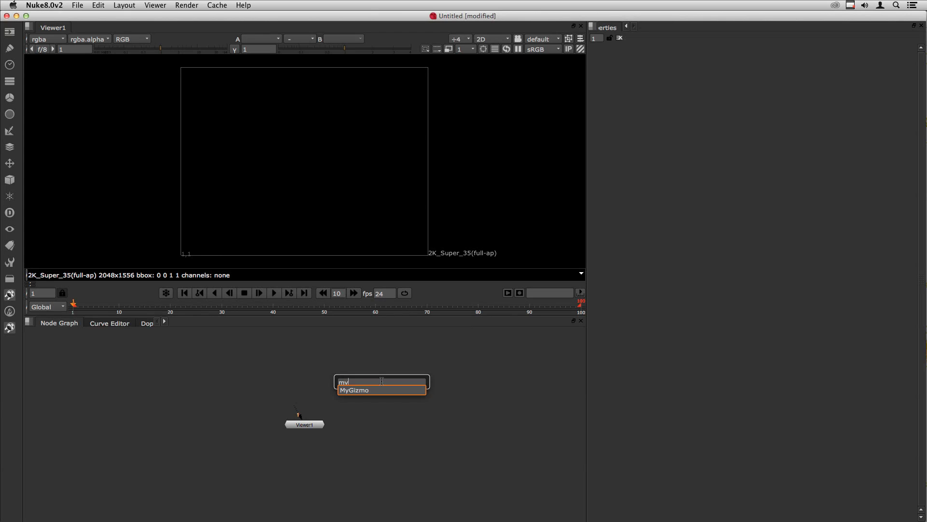
pyautogui.press('Down')
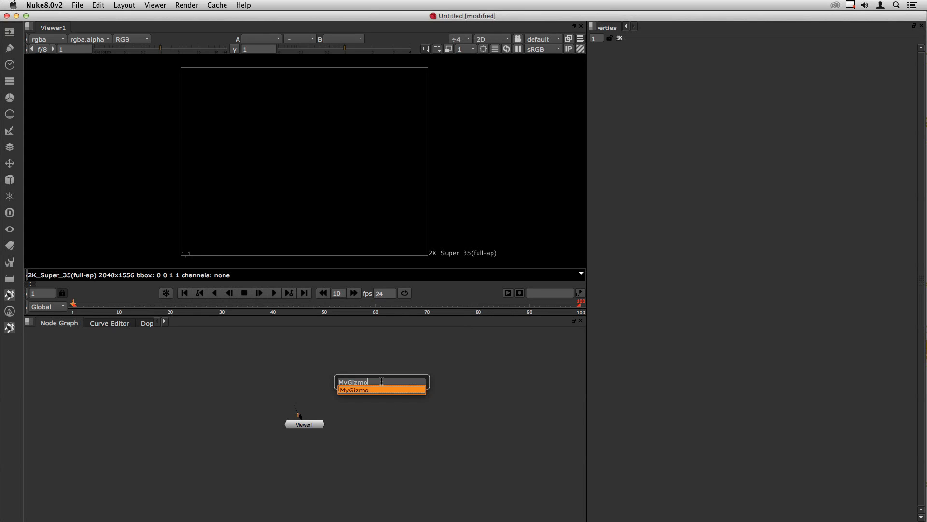
pyautogui.press('Return')
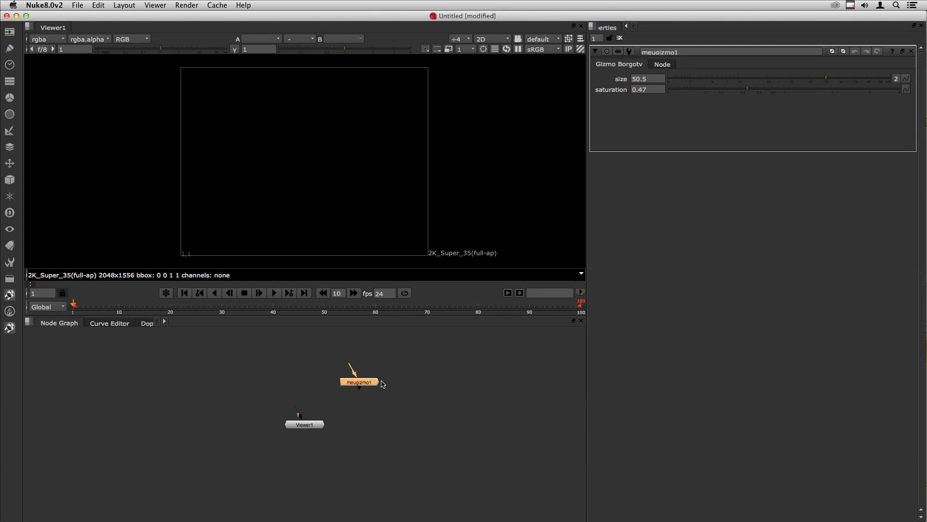
pyautogui.press('Delete')
# Step: Switch to TextEdit, replace the Test/MyGizmo label in menu.py's addCommand line with borgotv, and save the file
pyautogui.press('super+Tab')
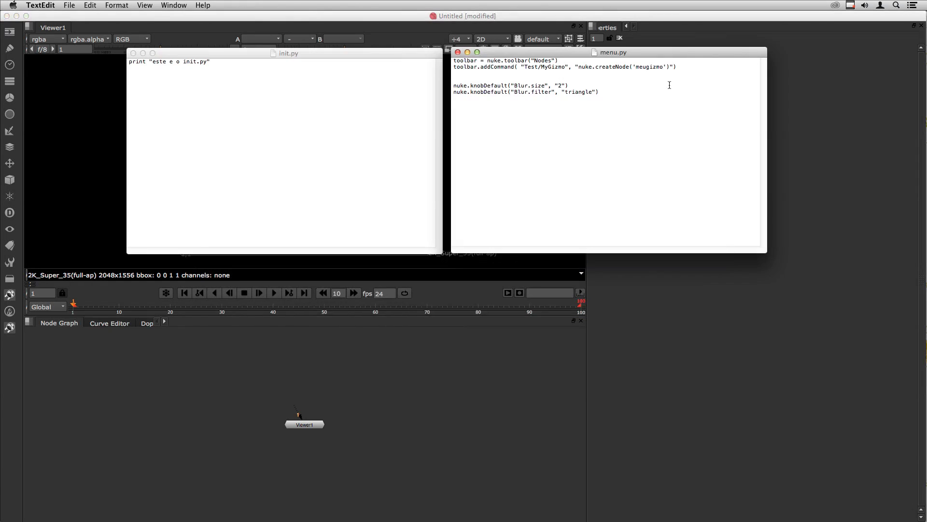
pyautogui.keyDown('shift'); pyautogui.click(535, 68); pyautogui.keyUp('shift')
pyautogui.press('Delete')
pyautogui.press('Delete')
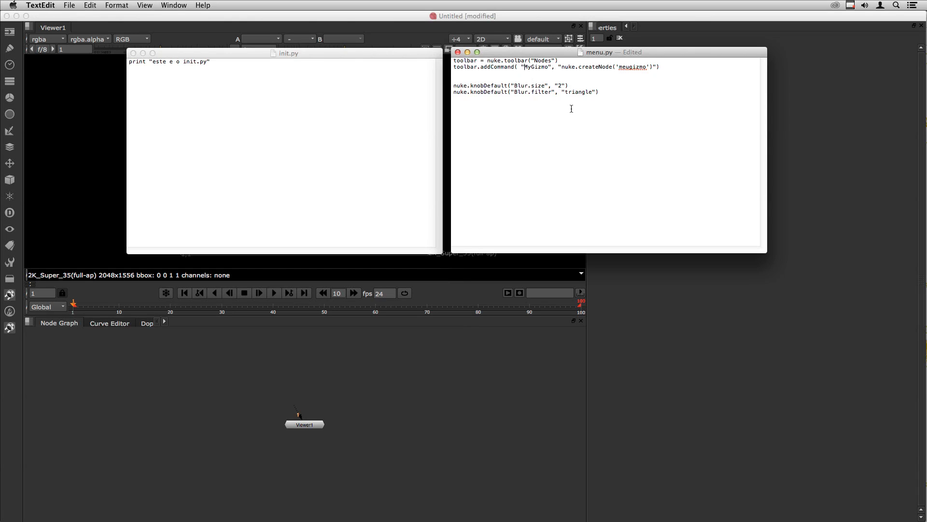
pyautogui.press('Delete')
pyautogui.press('Delete')
pyautogui.press('Delete')
pyautogui.write('borgotv')
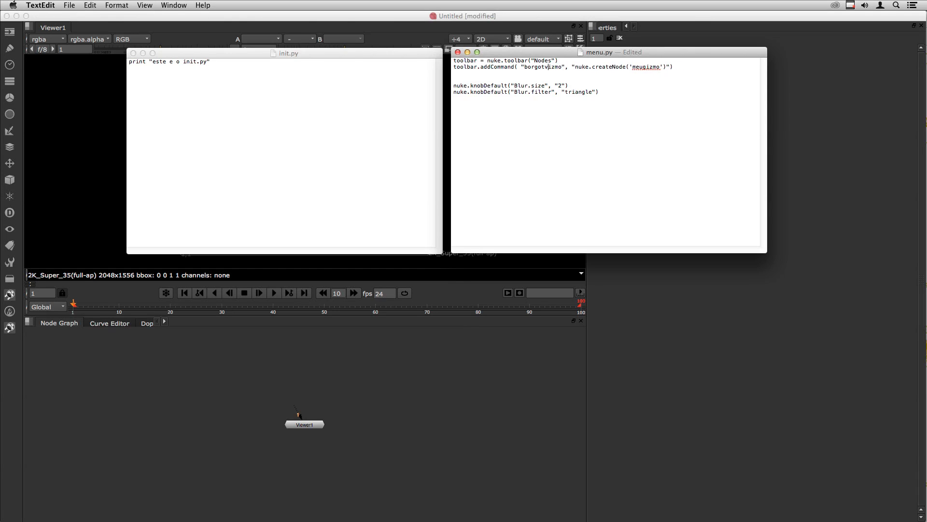
pyautogui.press('Delete')
pyautogui.press('Delete')
pyautogui.press('Delete')
pyautogui.press('Delete')
pyautogui.press('super+s')
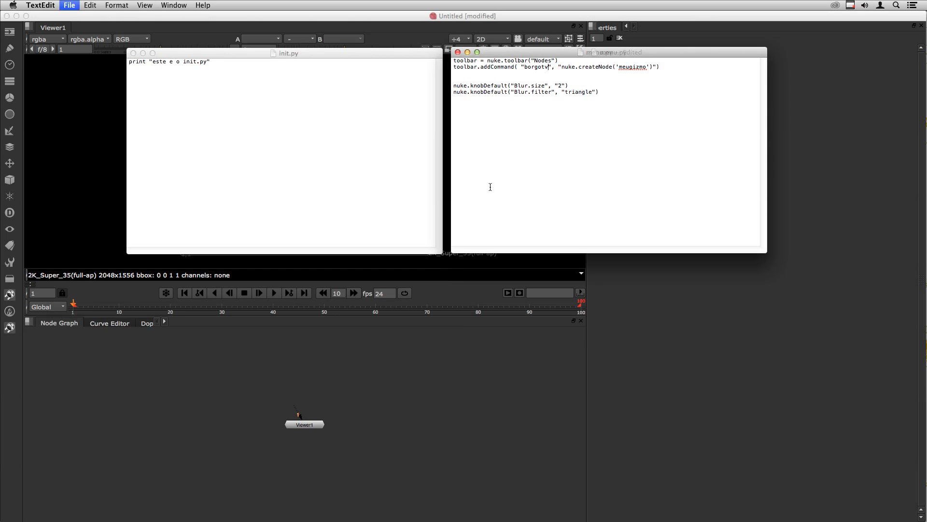
# Step: Switch to Nuke and restart it, discarding the unsaved script
pyautogui.click(456, 398)
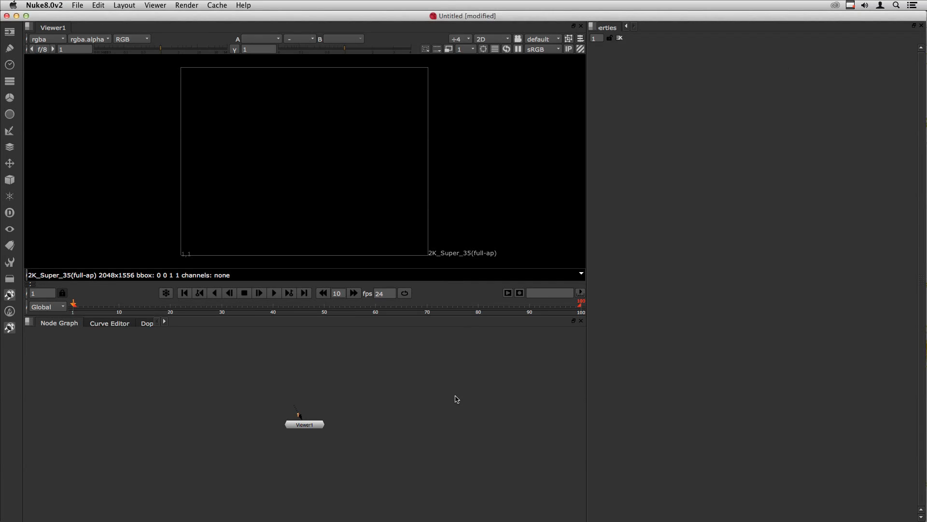
pyautogui.press('super+q')
pyautogui.click(461, 416)
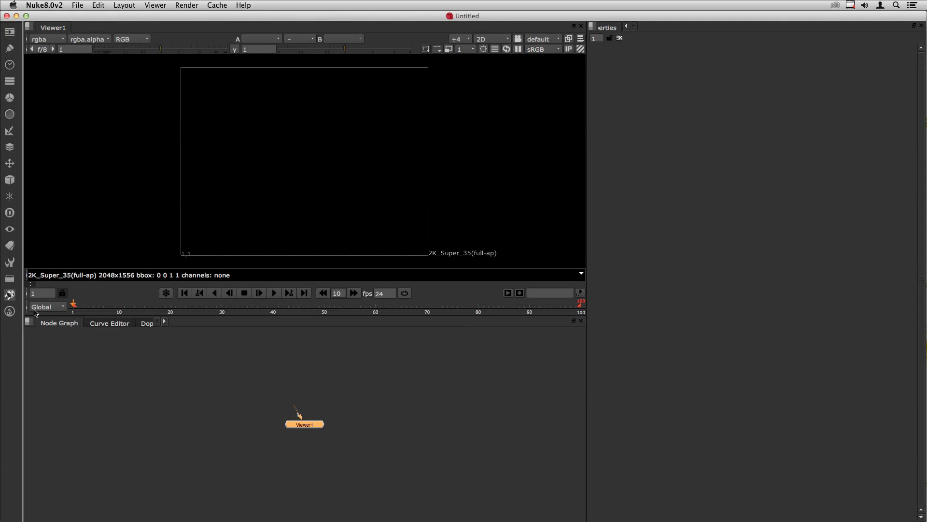
# Step: Create a node by searching for the borgotv command and move it slightly down in the node graph
pyautogui.click(382, 378)
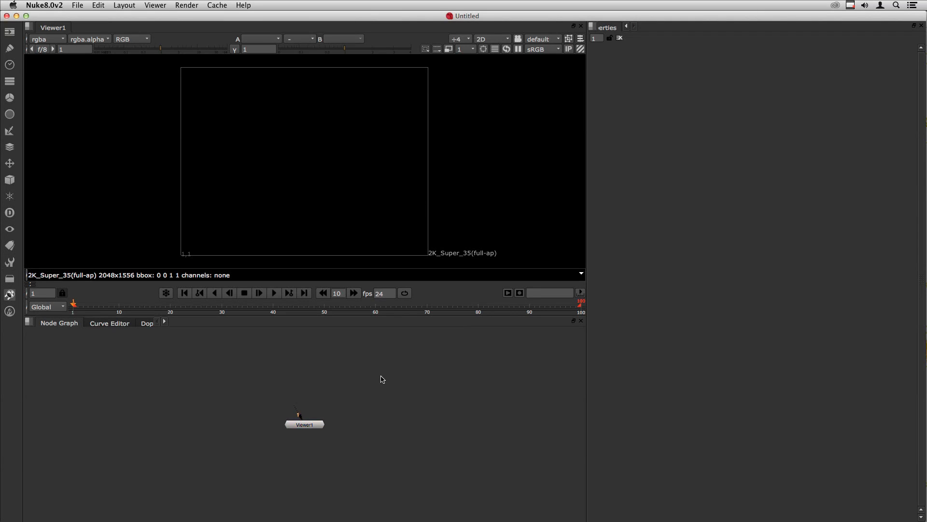
pyautogui.press('Tab')
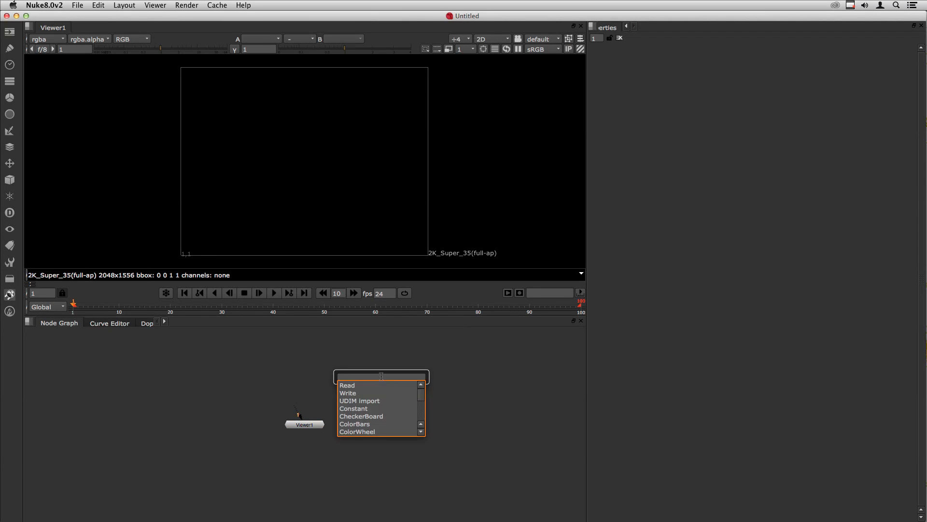
pyautogui.write('borgo')
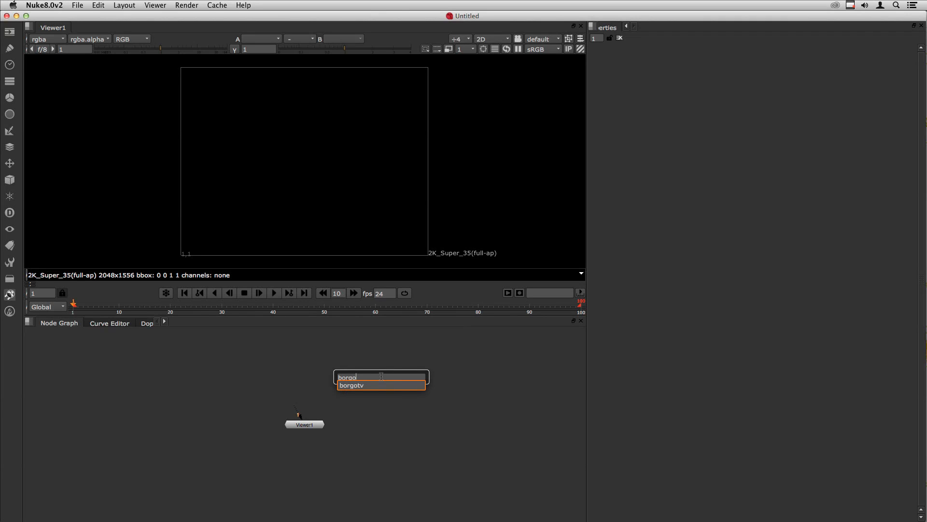
pyautogui.click(348, 386)
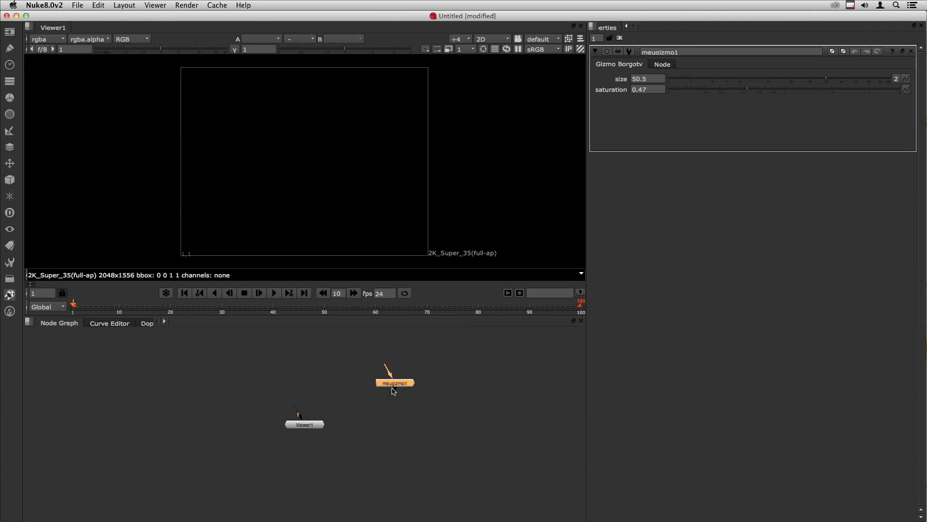
pyautogui.click(322, 388)
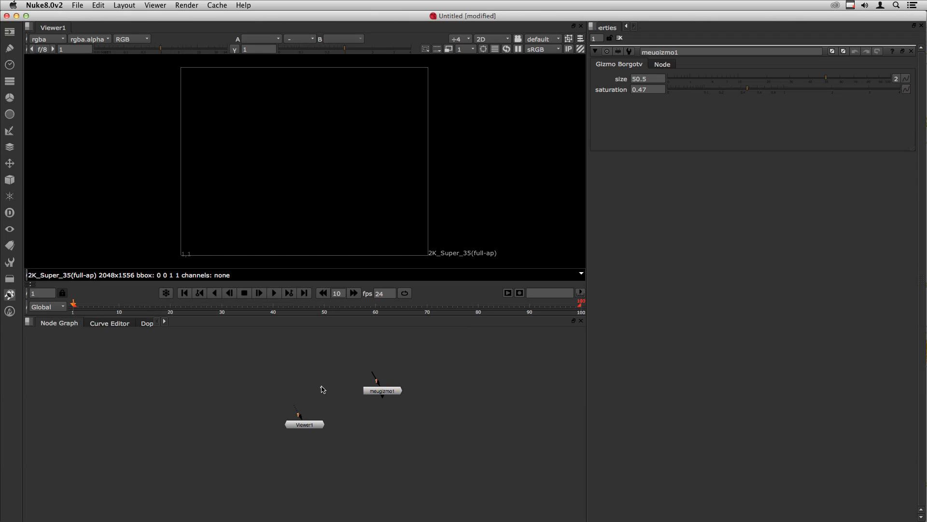
pyautogui.moveTo(374, 389)
pyautogui.mouseDown()
pyautogui.moveTo(377, 406)
pyautogui.moveTo(369, 400)
pyautogui.mouseUp()
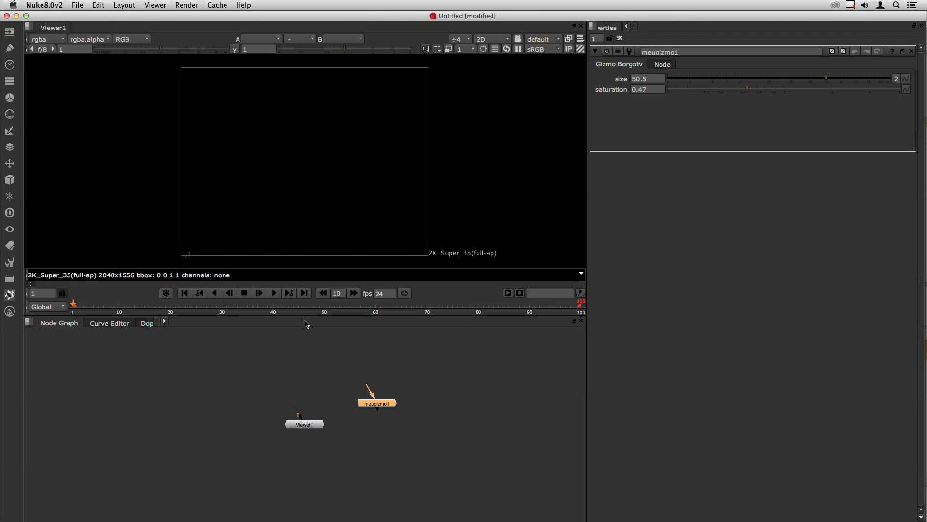
pyautogui.click(480, 395)
pyautogui.press('Tab')
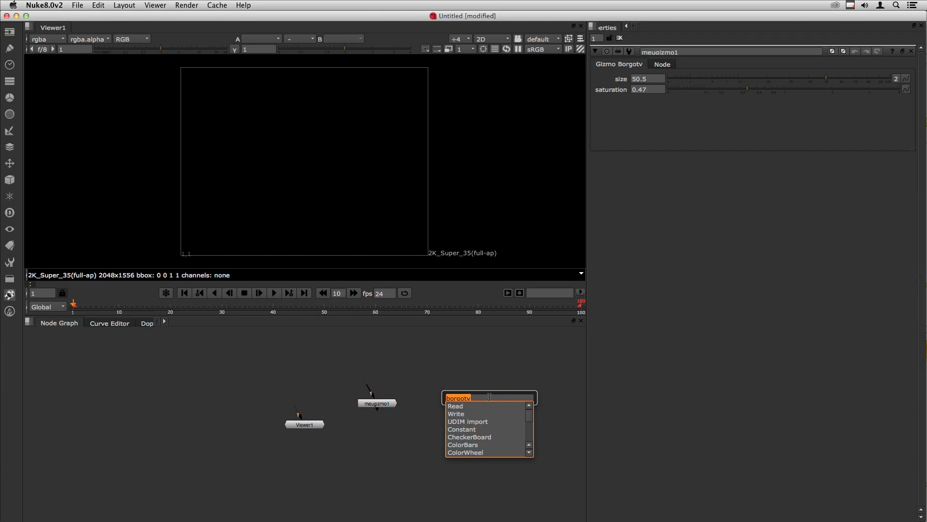
# Step: Switch to TextEdit and change the addCommand label in menu.py from borgotv to Borgo.tv/meugizmo
pyautogui.press('super+Tab')
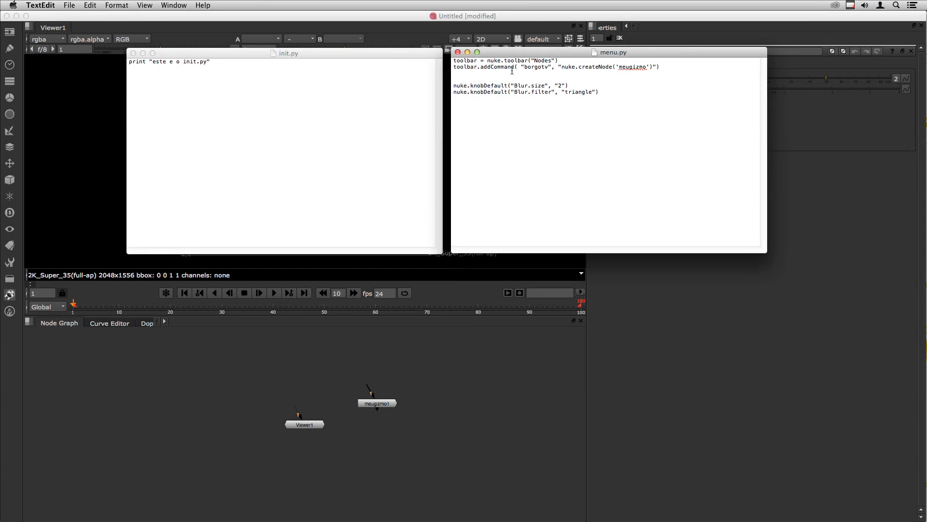
pyautogui.write('Borgo.t')
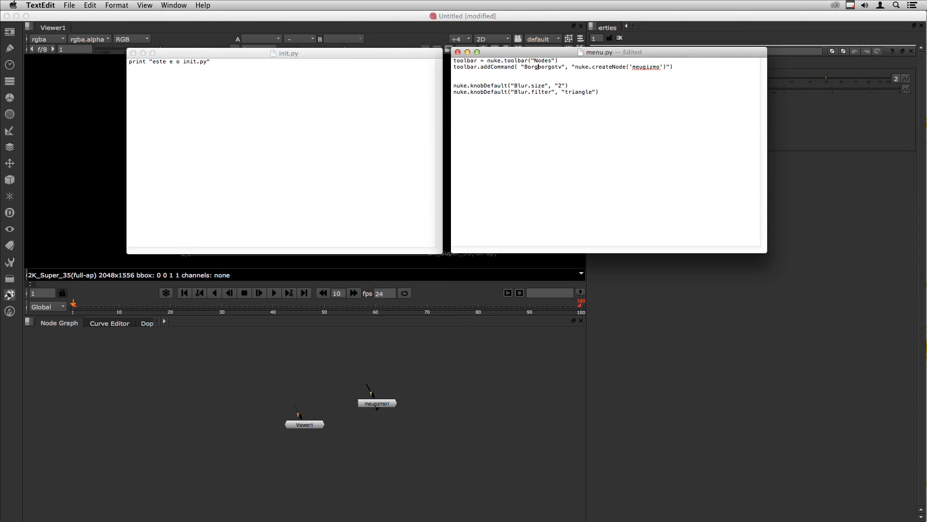
pyautogui.write('v')
pyautogui.press('Delete')
pyautogui.press('Delete')
pyautogui.press('Delete')
pyautogui.press('Delete')
pyautogui.press('Delete')
pyautogui.press('Delete')
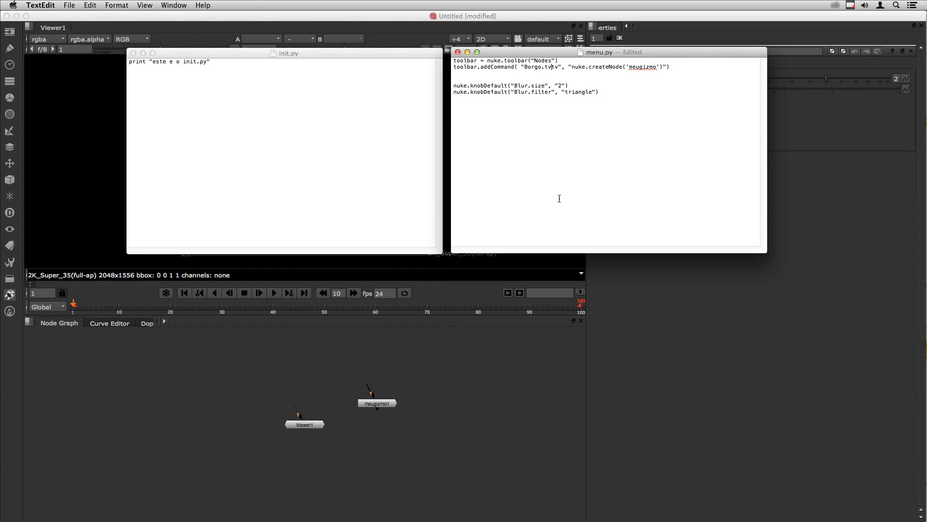
pyautogui.write('/meugizmo')
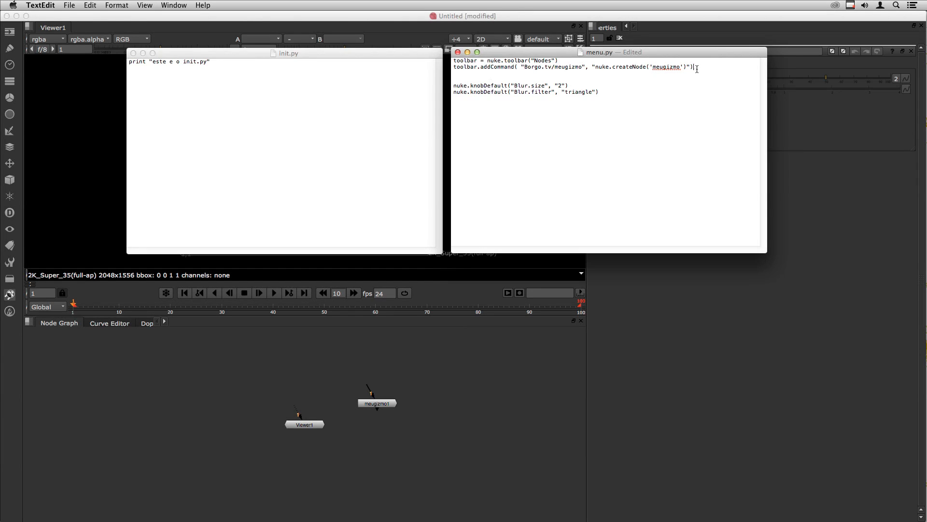
# Step: Duplicate the toolbar.addCommand line for Borgo.tv/meugizmo onto the line directly below it
pyautogui.keyDown('shift'); pyautogui.click(454, 66); pyautogui.keyUp('shift')
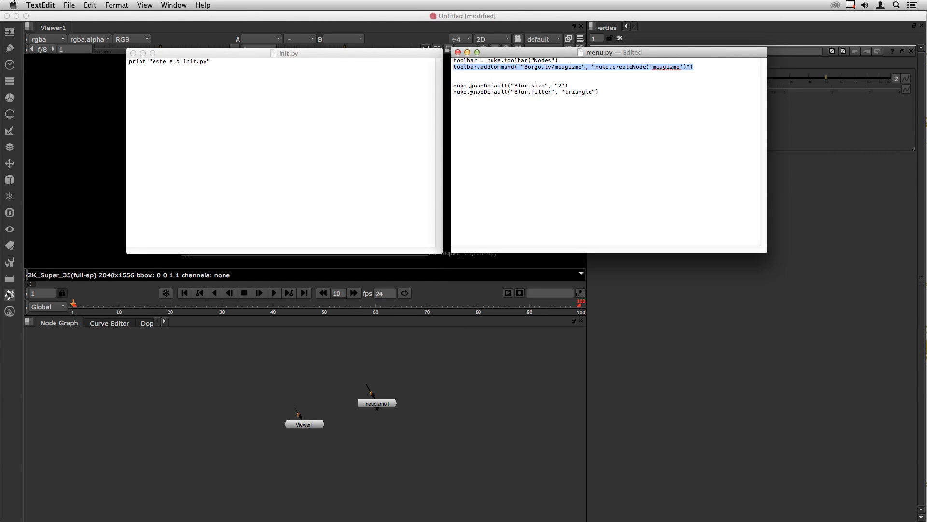
pyautogui.press('super+c')
pyautogui.press('Down')
pyautogui.press('super+v')
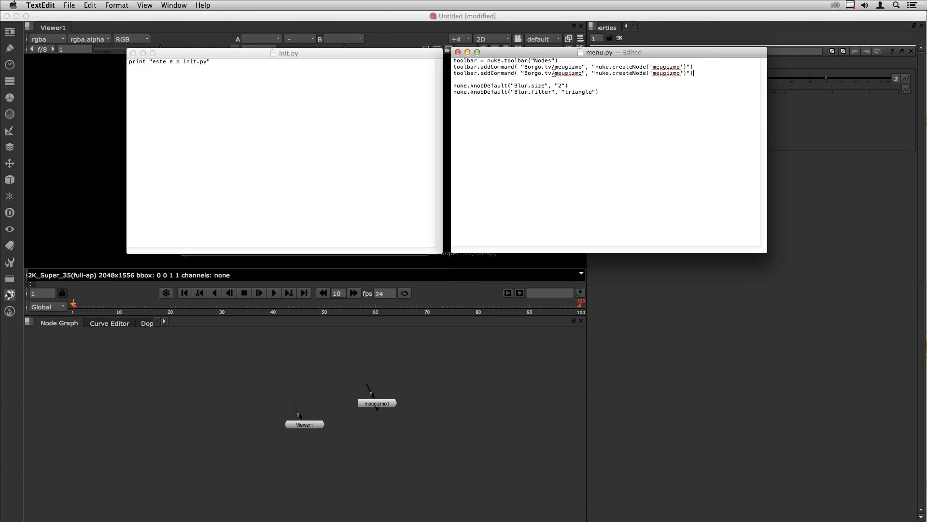
# Step: Switch to Finder and look up the SliceTool.gizmo file in the .nuke folder
pyautogui.moveTo(555, 73); pyautogui.dragTo(582, 74)
pyautogui.press('super+Tab')
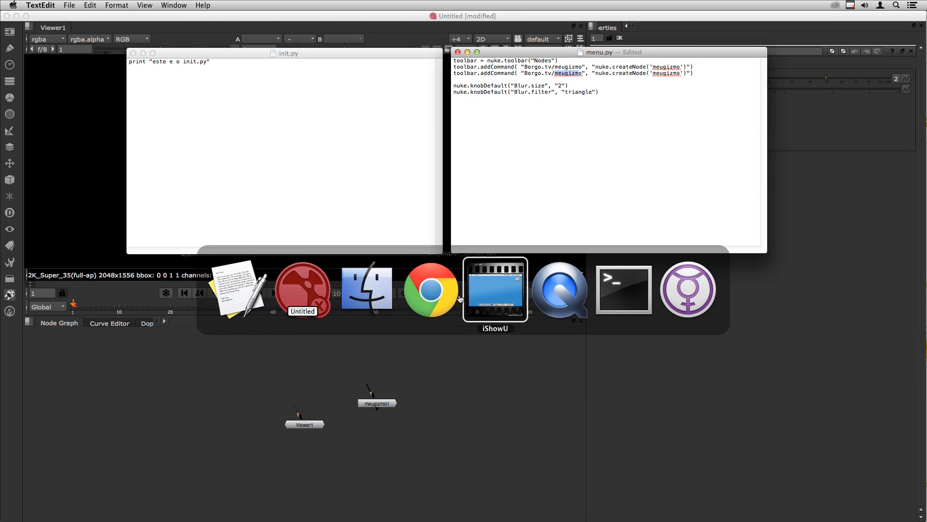
pyautogui.click(367, 288)
pyautogui.click(677, 325)
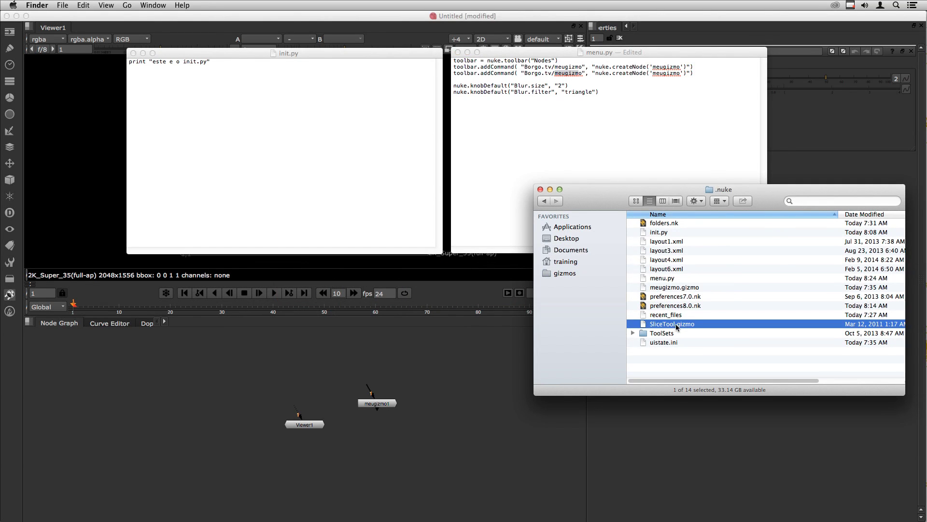
# Step: Return to TextEdit and change the duplicated addCommand line's label to Borgo.tv/slice
pyautogui.click(578, 81)
pyautogui.click(557, 74)
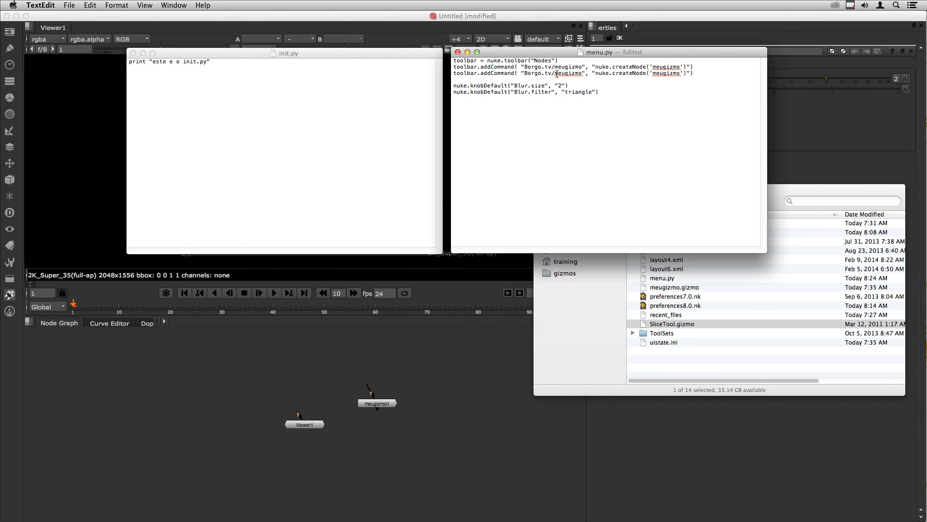
pyautogui.write('s')
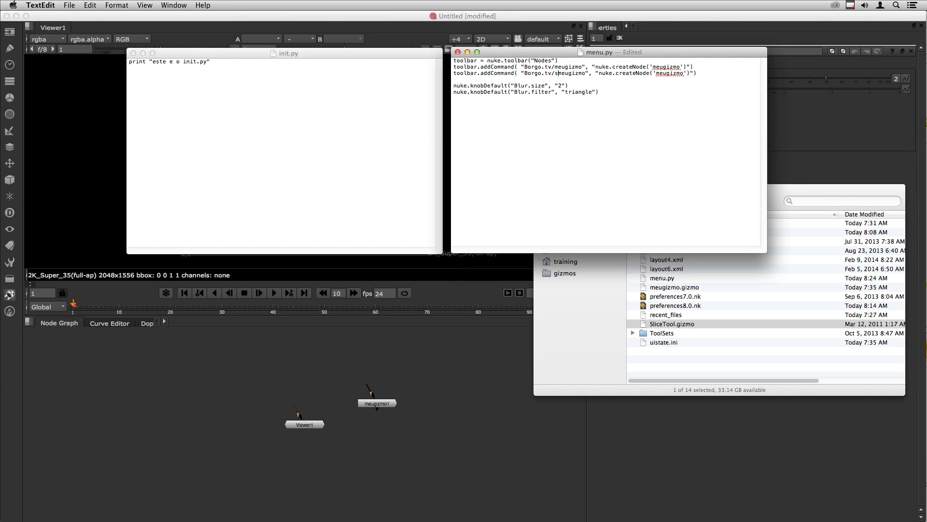
pyautogui.write('lice')
pyautogui.press('Delete')
pyautogui.press('Delete')
pyautogui.press('Delete')
pyautogui.press('Delete')
pyautogui.press('Delete')
pyautogui.press('Delete')
pyautogui.press('Delete')
pyautogui.press('Delete')
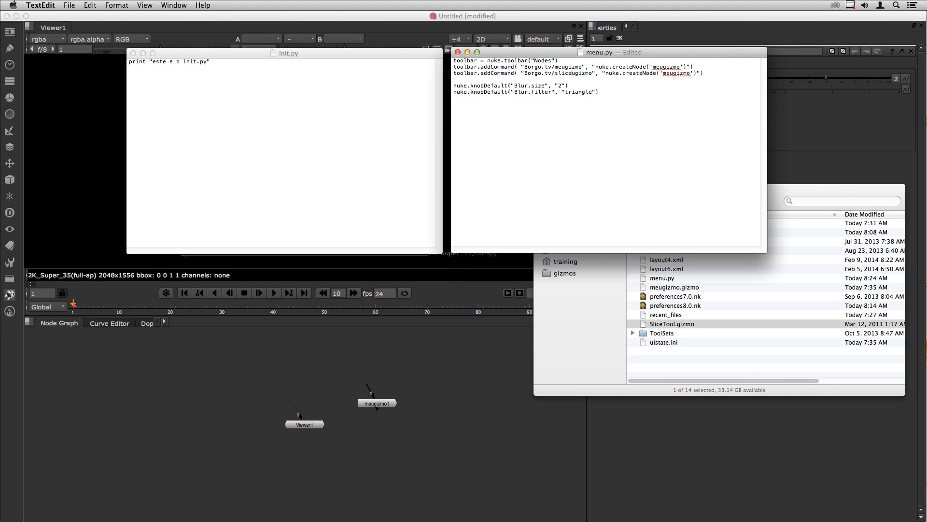
# Step: Switch back to Finder and open the file name of SliceTool.gizmo for copying
pyautogui.moveTo(641, 73); pyautogui.dragTo(631, 80)
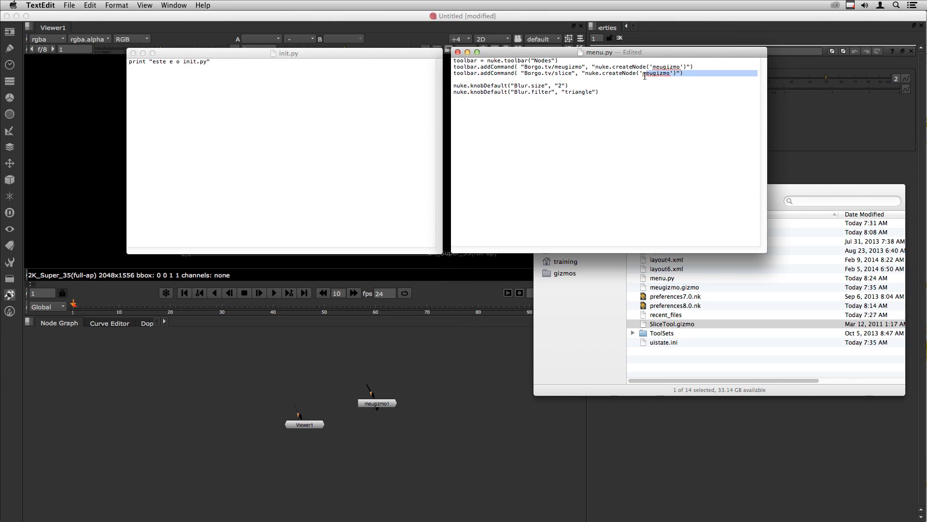
pyautogui.click(653, 112)
pyautogui.click(718, 366)
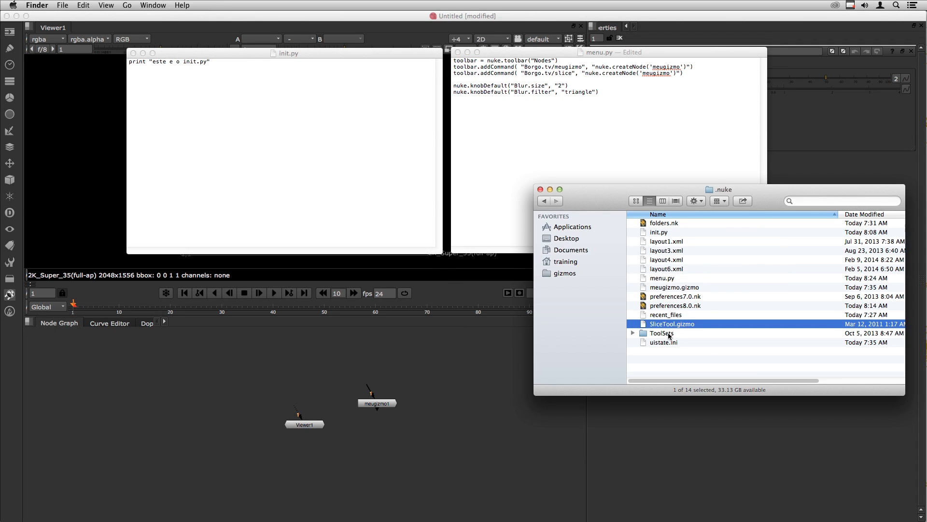
pyautogui.click(671, 372)
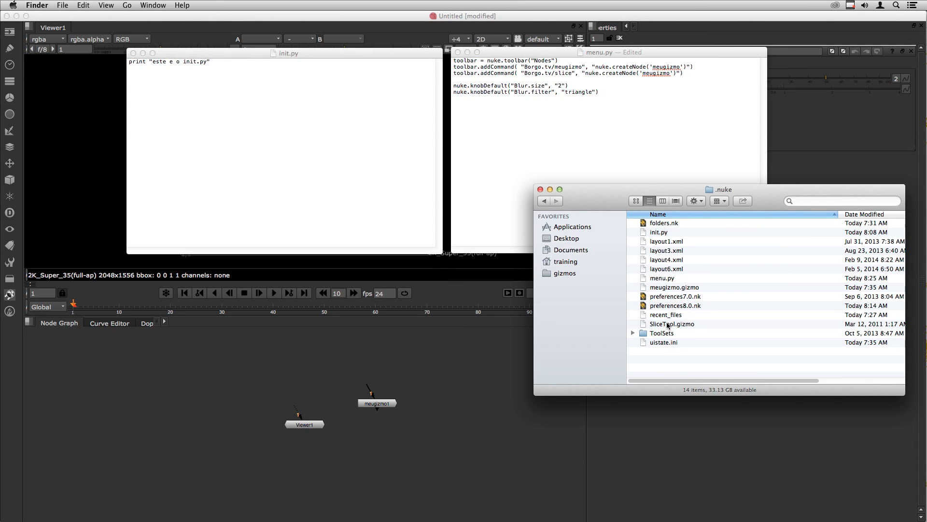
pyautogui.click(667, 324)
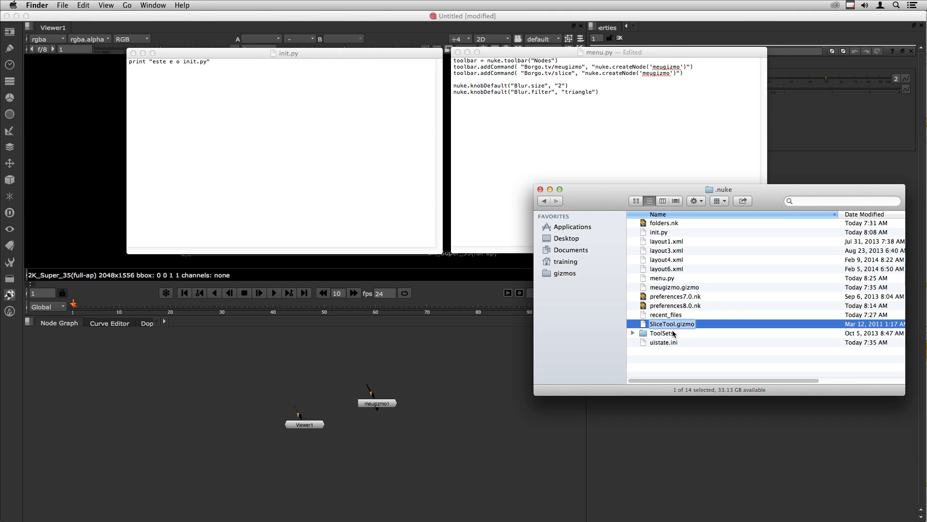
# Step: Replace meugizmo with SliceTool in the second line's nuke.createNode call in TextEdit and save menu.py
pyautogui.click(644, 74)
pyautogui.doubleClick(647, 74)
pyautogui.write('SliceTool.giz')
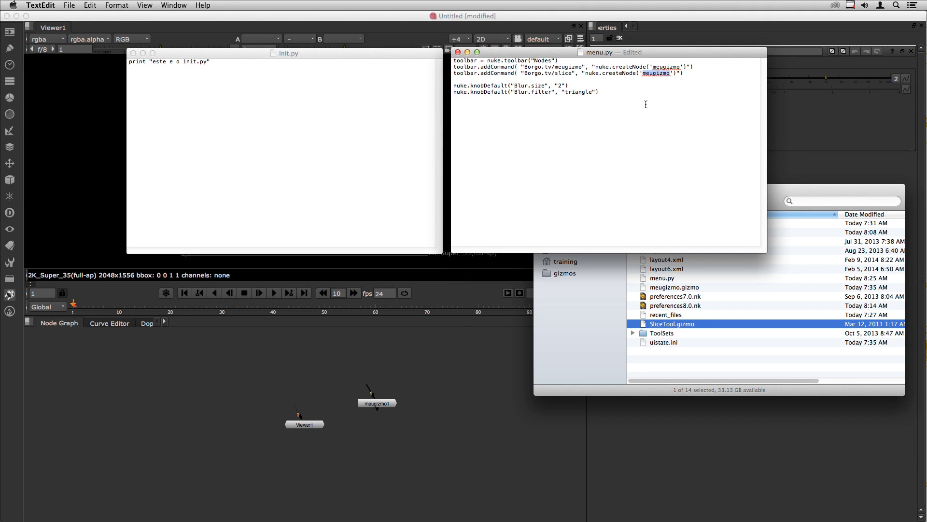
pyautogui.press('BackSpace')
pyautogui.press('BackSpace')
pyautogui.press('BackSpace')
pyautogui.press('BackSpace')
pyautogui.doubleClick(560, 74)
pyautogui.moveTo(643, 74); pyautogui.dragTo(673, 74)
pyautogui.click(653, 108)
pyautogui.press('super+s')
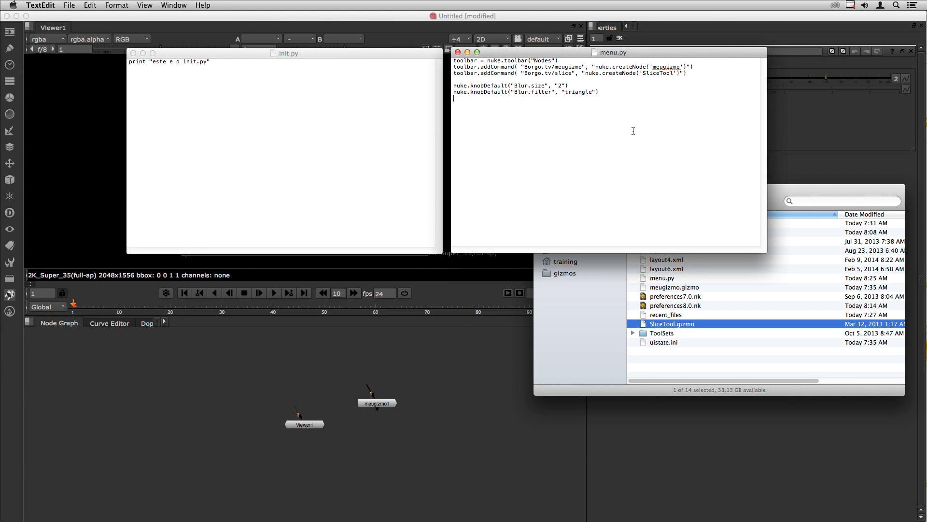
# Step: Return to Nuke and restart it without saving the script so the edited menu.py loads
pyautogui.click(267, 395)
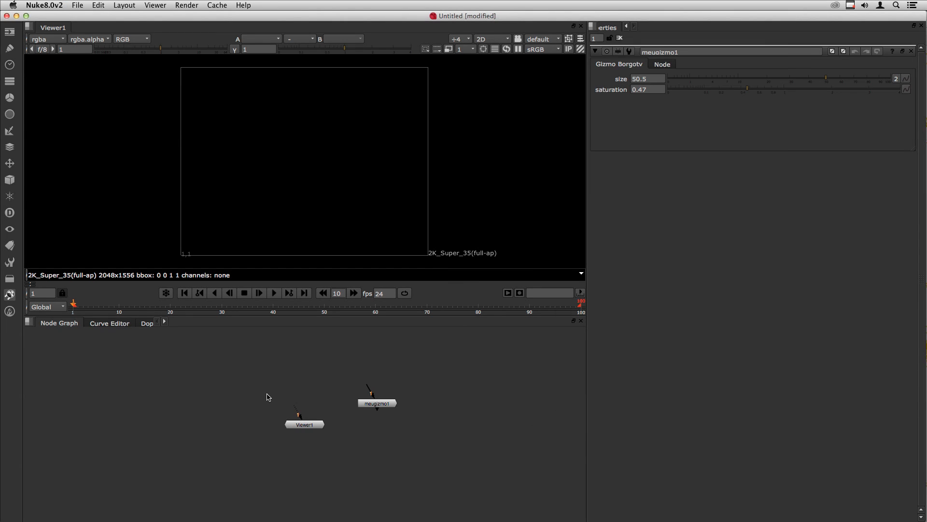
pyautogui.press('super+q')
pyautogui.press('n')
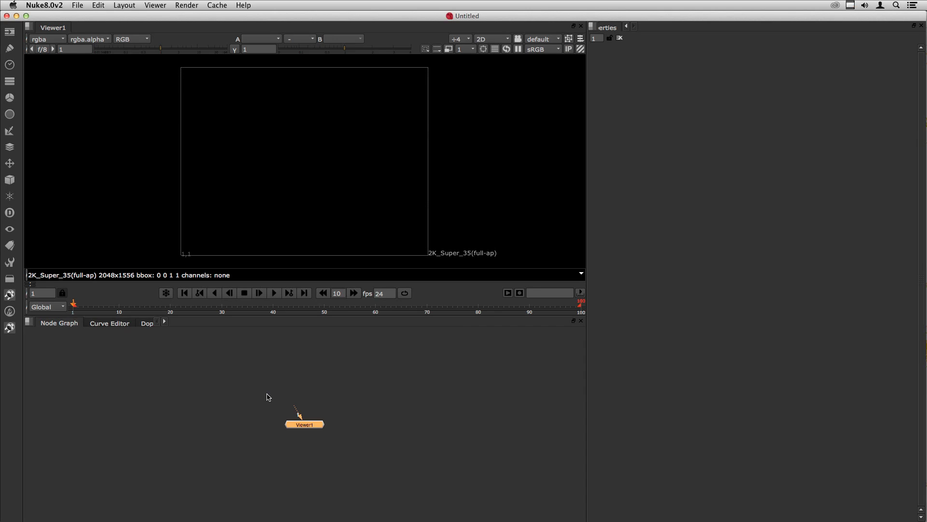
# Step: Create a SliceTool node from the custom toolbar menu's slice entry to test it, leaving it unselected in the Node Graph
pyautogui.click(15, 327)
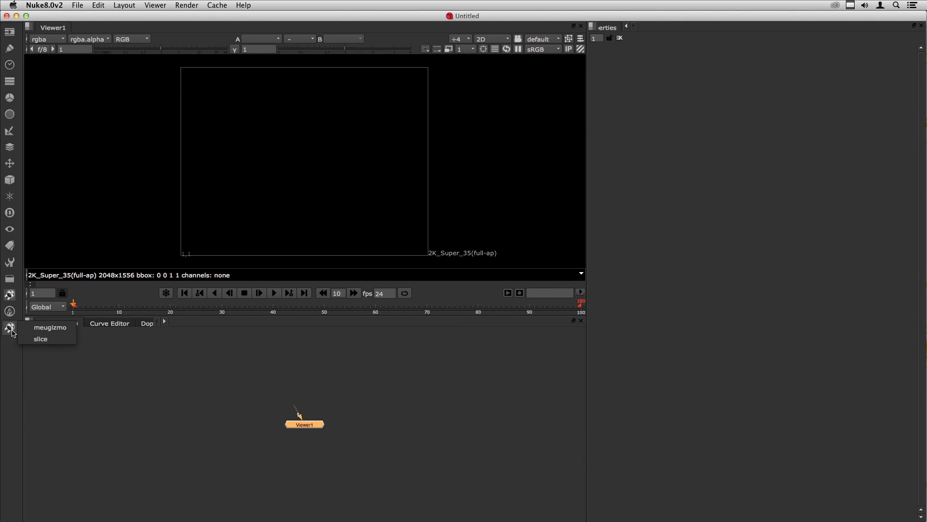
pyautogui.click(50, 342)
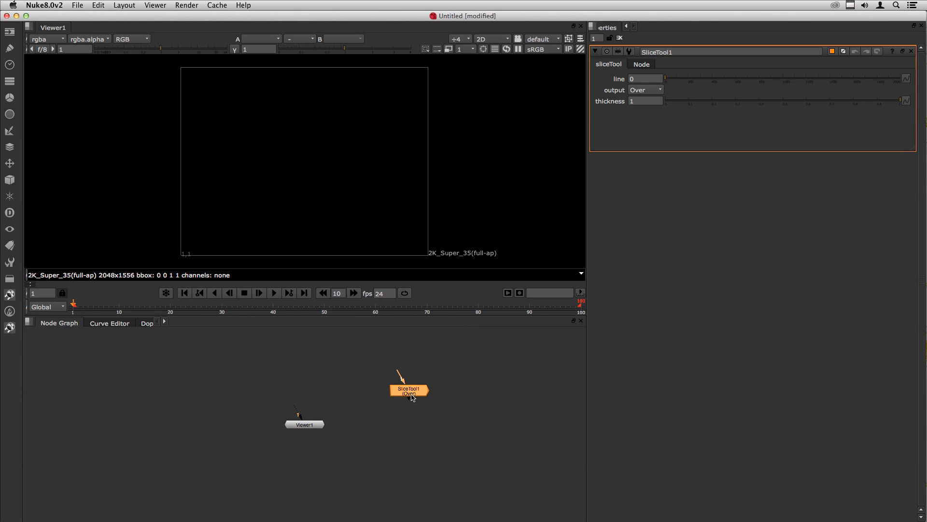
pyautogui.click(407, 394)
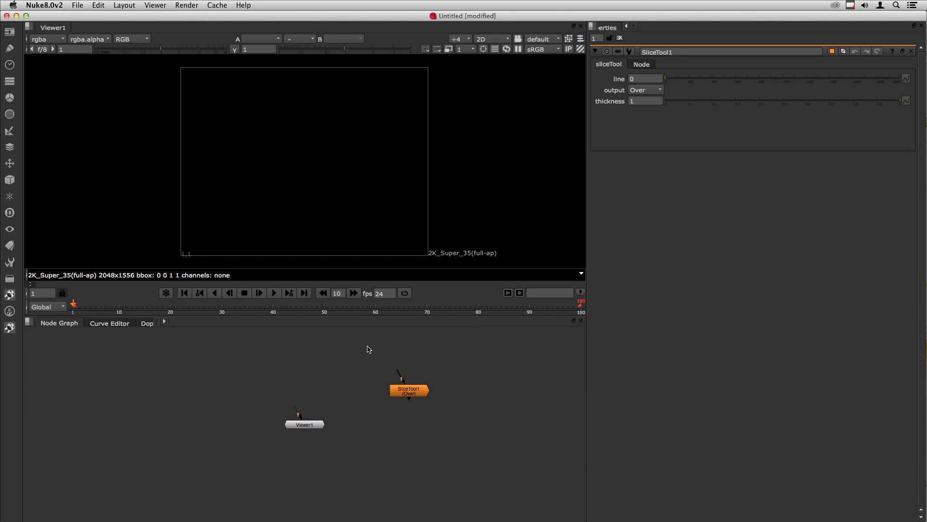
# Step: Switch to TextEdit, remove the opening quotation mark before Borgo.tv/slice in the third line of menu.py, and save the file
pyautogui.press('super+Tab')
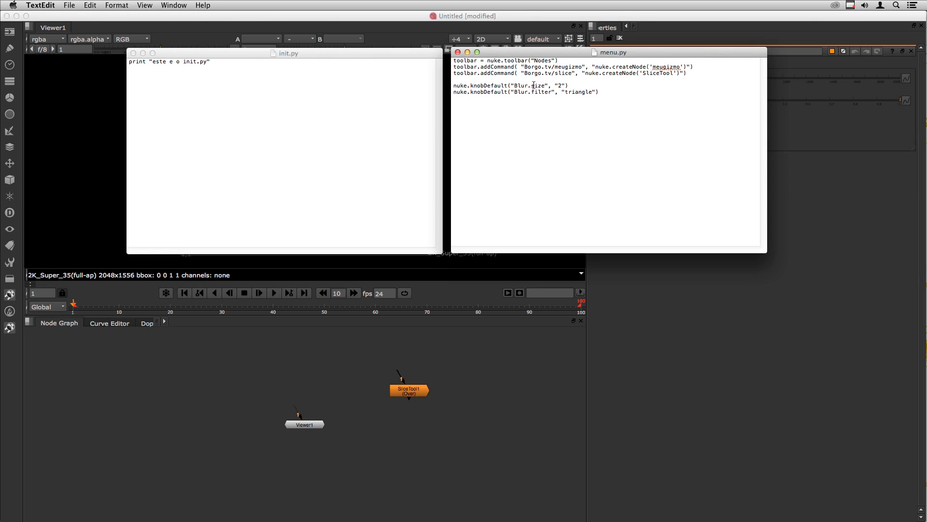
pyautogui.press('Delete')
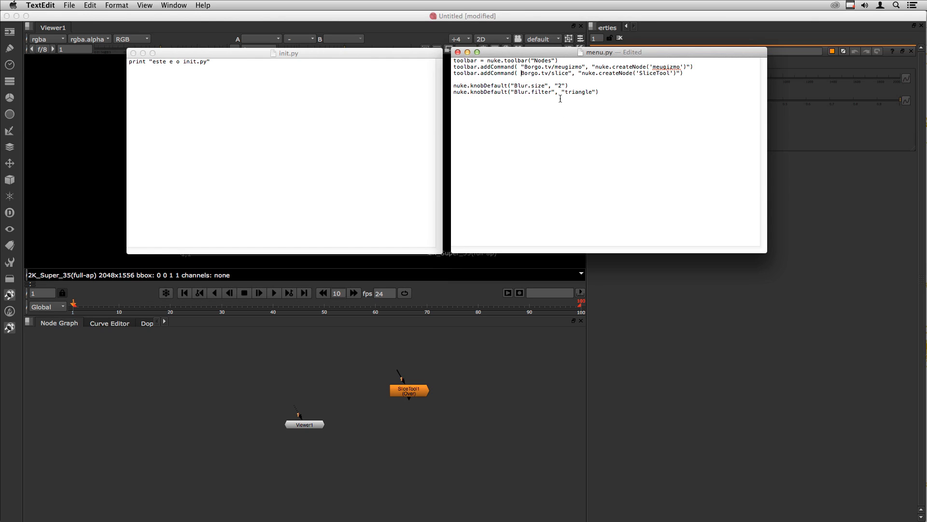
pyautogui.press('super+s')
# Step: Return to Nuke, restart it without saving the script to test the broken menu.py, and dismiss the plugin error dialog
pyautogui.click(471, 414)
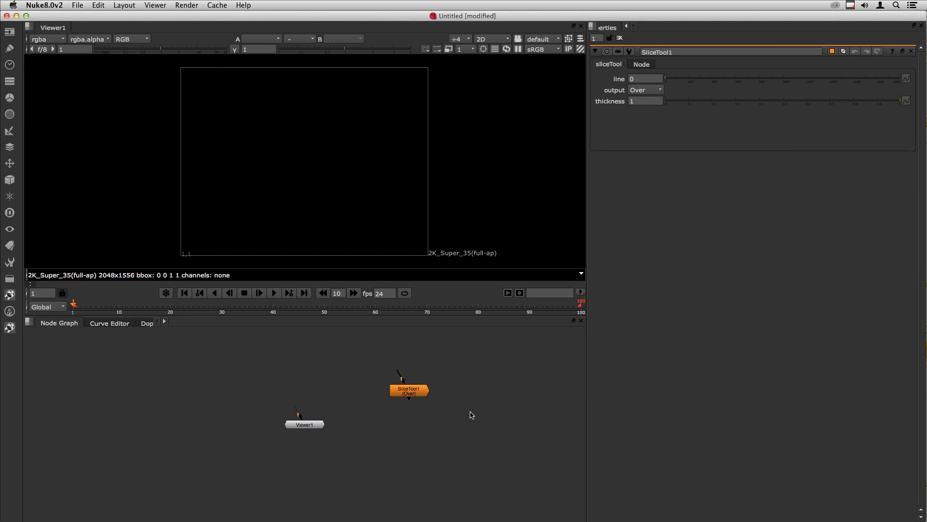
pyautogui.press('super+q')
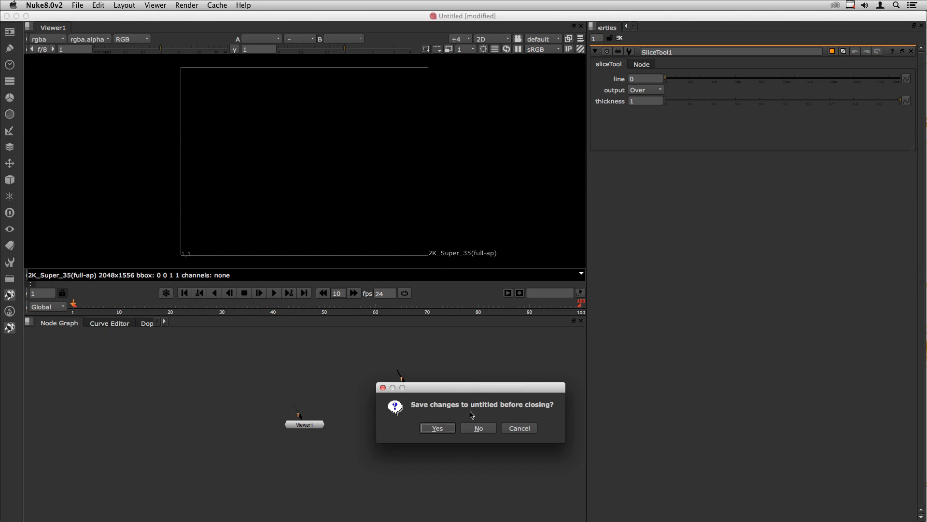
pyautogui.press('n')
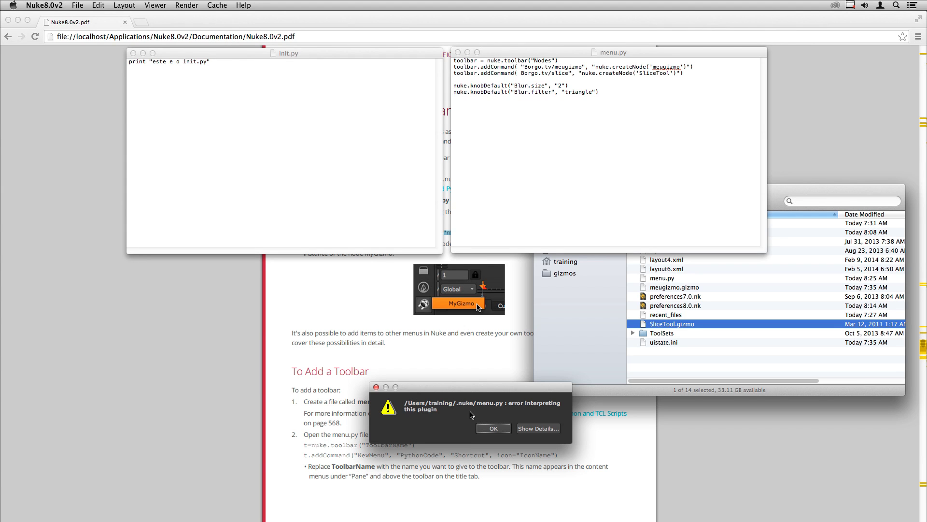
pyautogui.moveTo(521, 389); pyautogui.dragTo(469, 140)
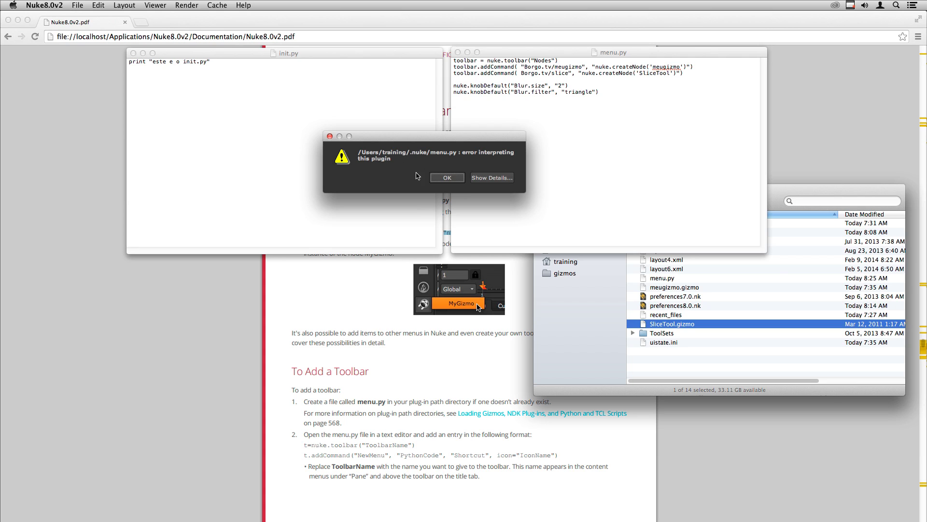
pyautogui.click(443, 179)
# Step: Switch to Finder, select both init.py and menu.py in the .nuke folder, and return to menu.py in TextEdit
pyautogui.click(469, 224)
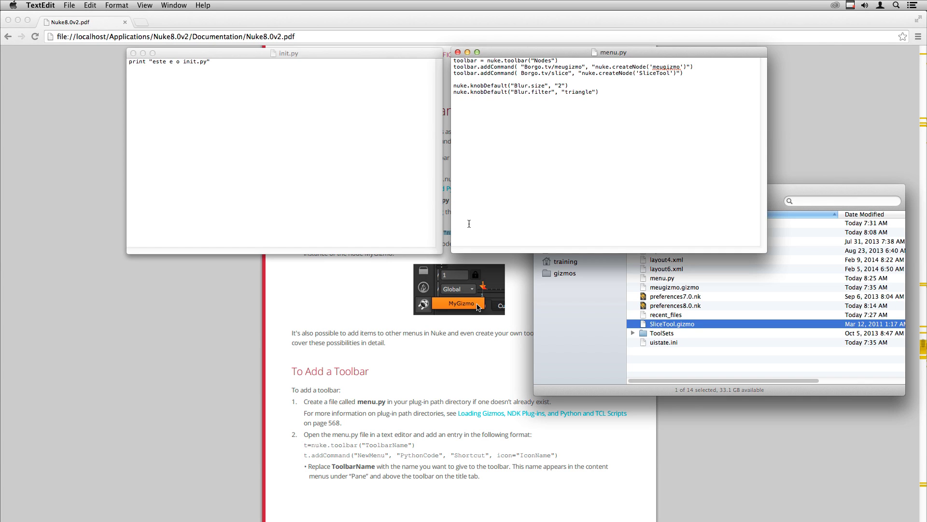
pyautogui.click(662, 372)
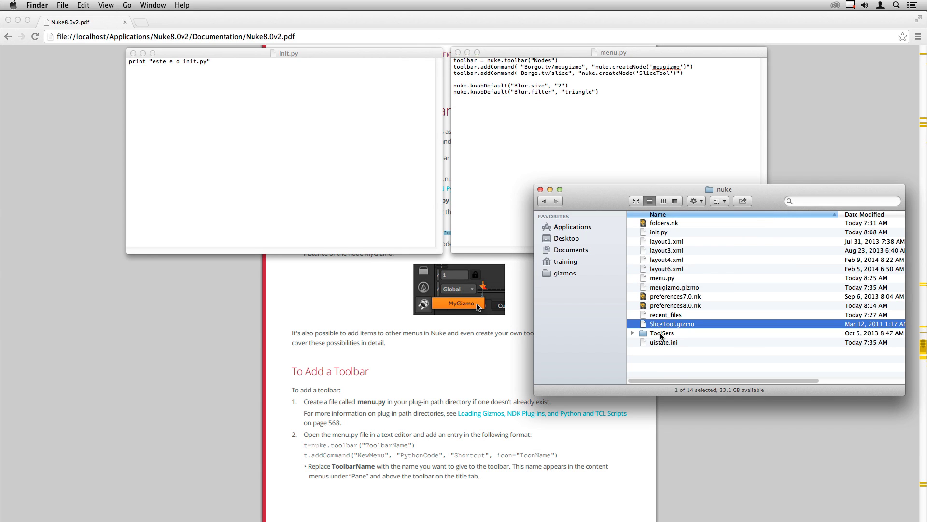
pyautogui.click(664, 233)
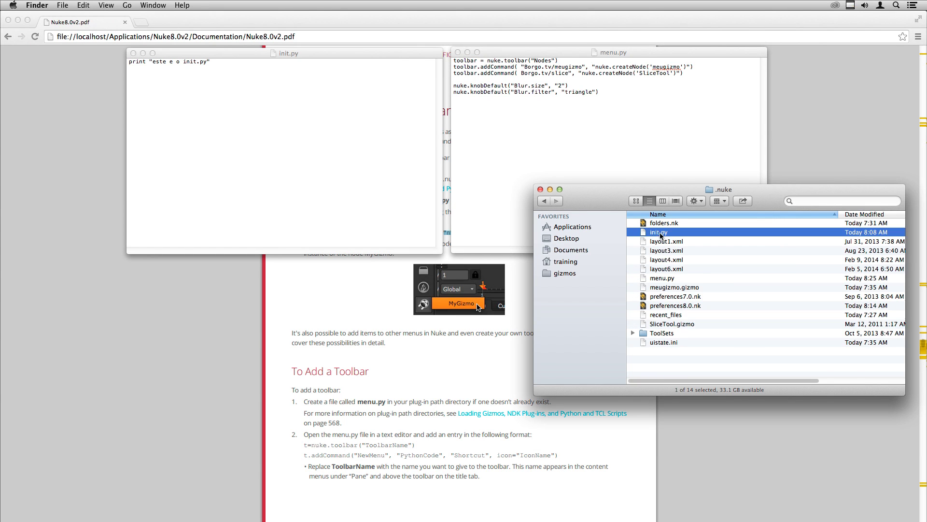
pyautogui.keyDown('super'); pyautogui.click(669, 279); pyautogui.keyUp('super')
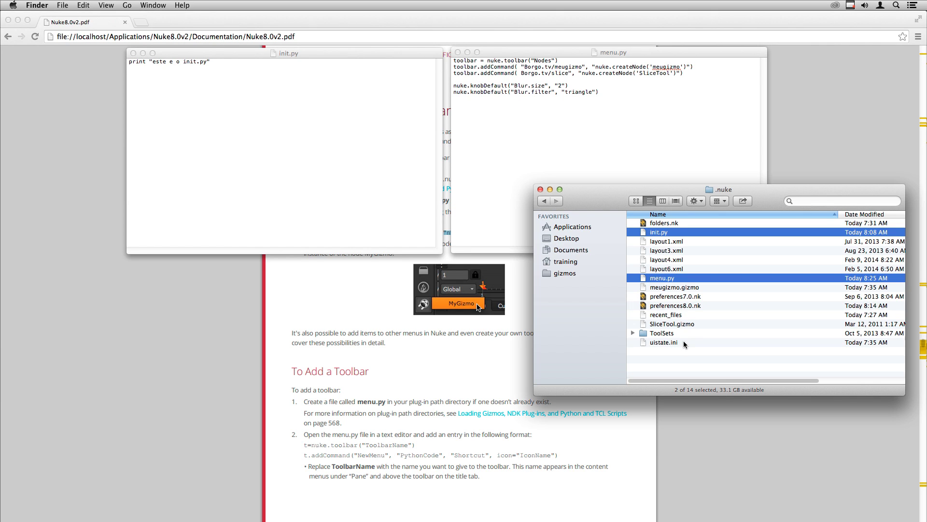
pyautogui.click(520, 130)
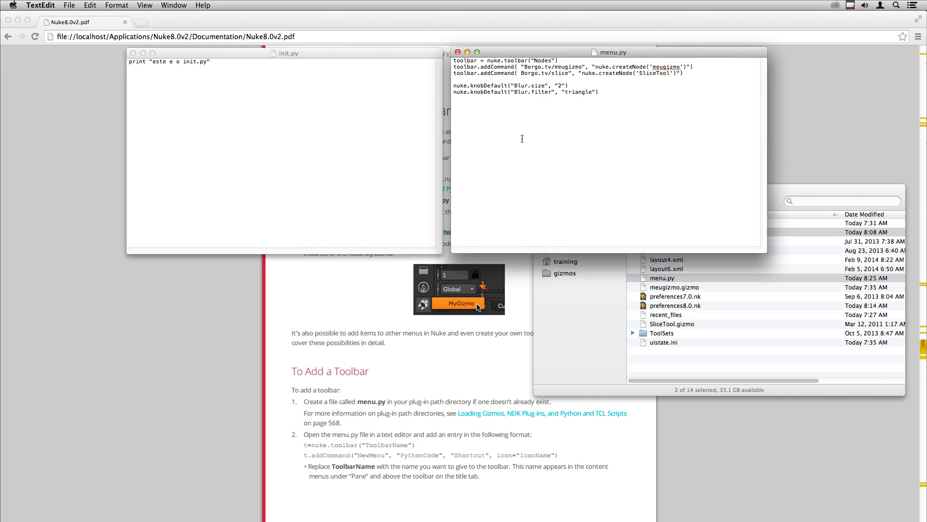
# Step: Switch to the launching NukeX, show the details of the menu.py error, and highlight the line 3 reference in them
pyautogui.press('super+Tab')
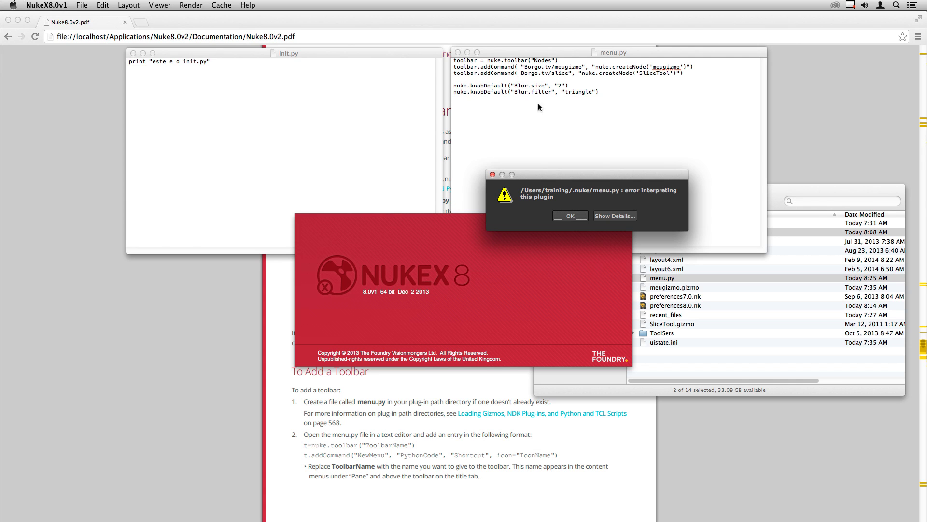
pyautogui.moveTo(818, 185); pyautogui.dragTo(814, 185)
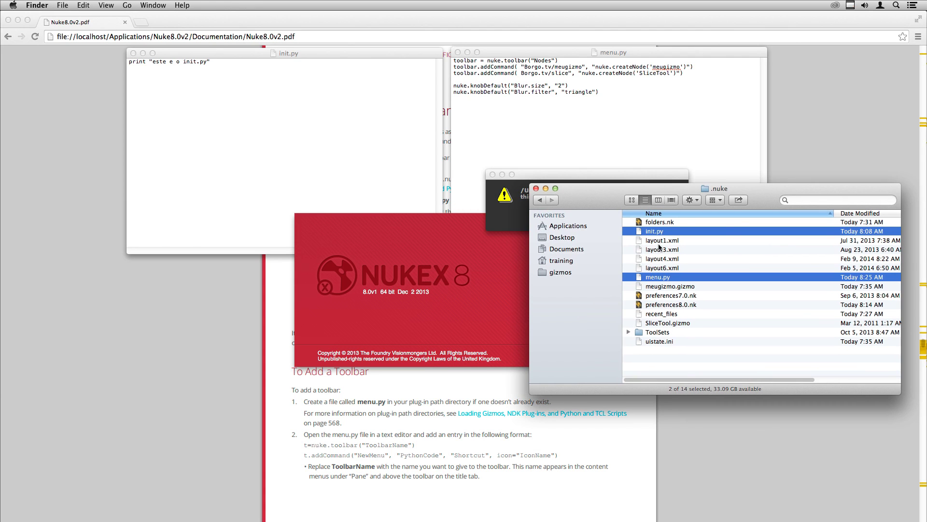
pyautogui.click(505, 176)
pyautogui.moveTo(559, 180); pyautogui.dragTo(353, 133)
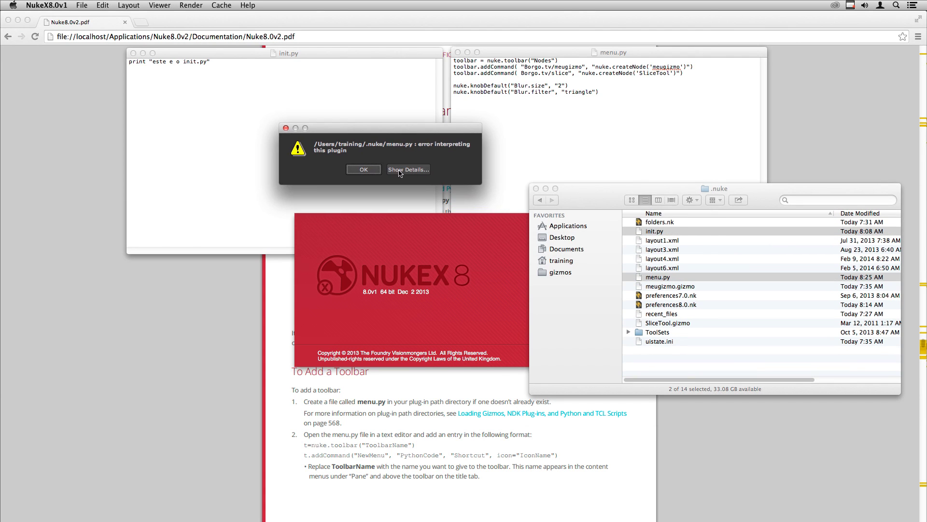
pyautogui.click(408, 169)
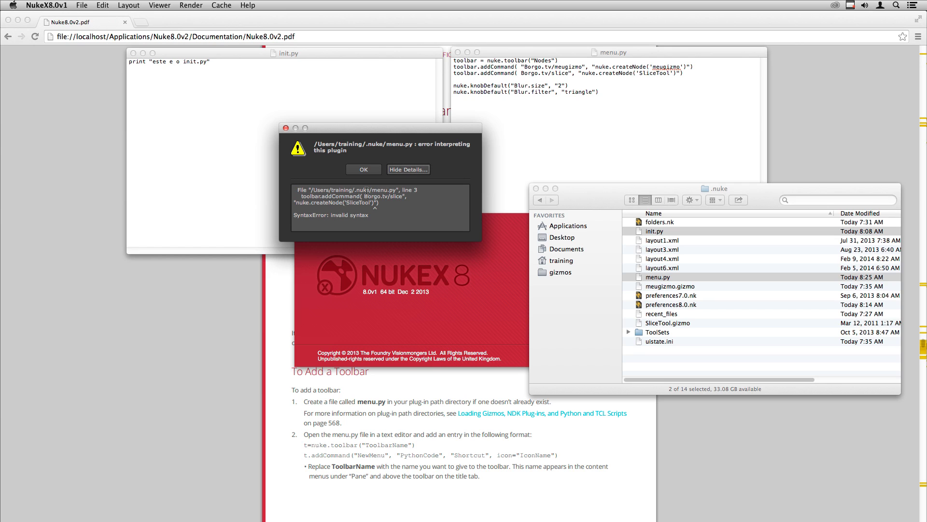
pyautogui.moveTo(371, 189); pyautogui.dragTo(418, 190)
# Step: Return to TextEdit and restore the opening quotation mark before Borgo.tv/slice in the third line of menu.py
pyautogui.click(538, 108)
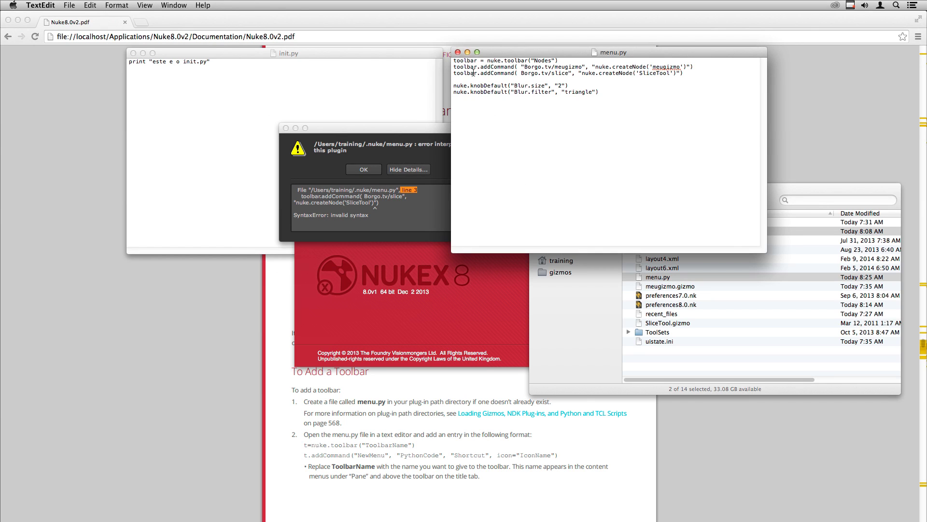
pyautogui.click(522, 73)
pyautogui.write('"')
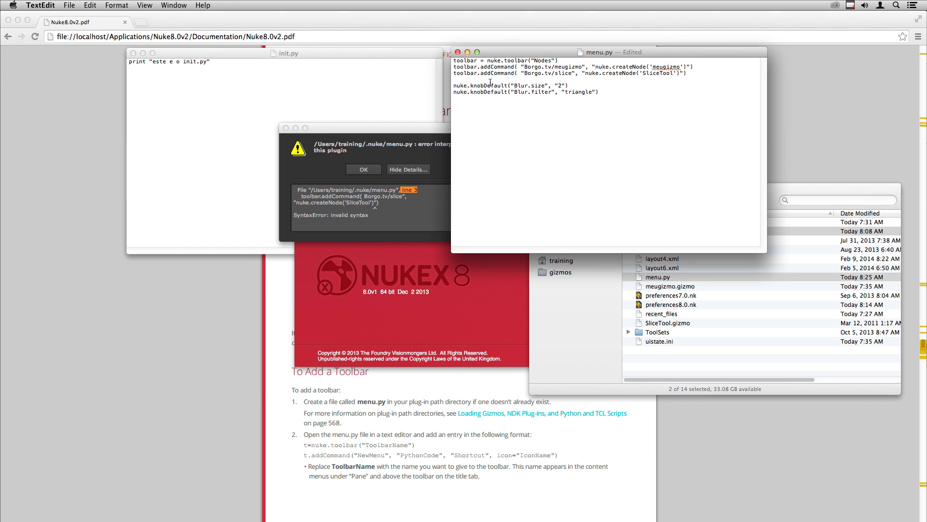